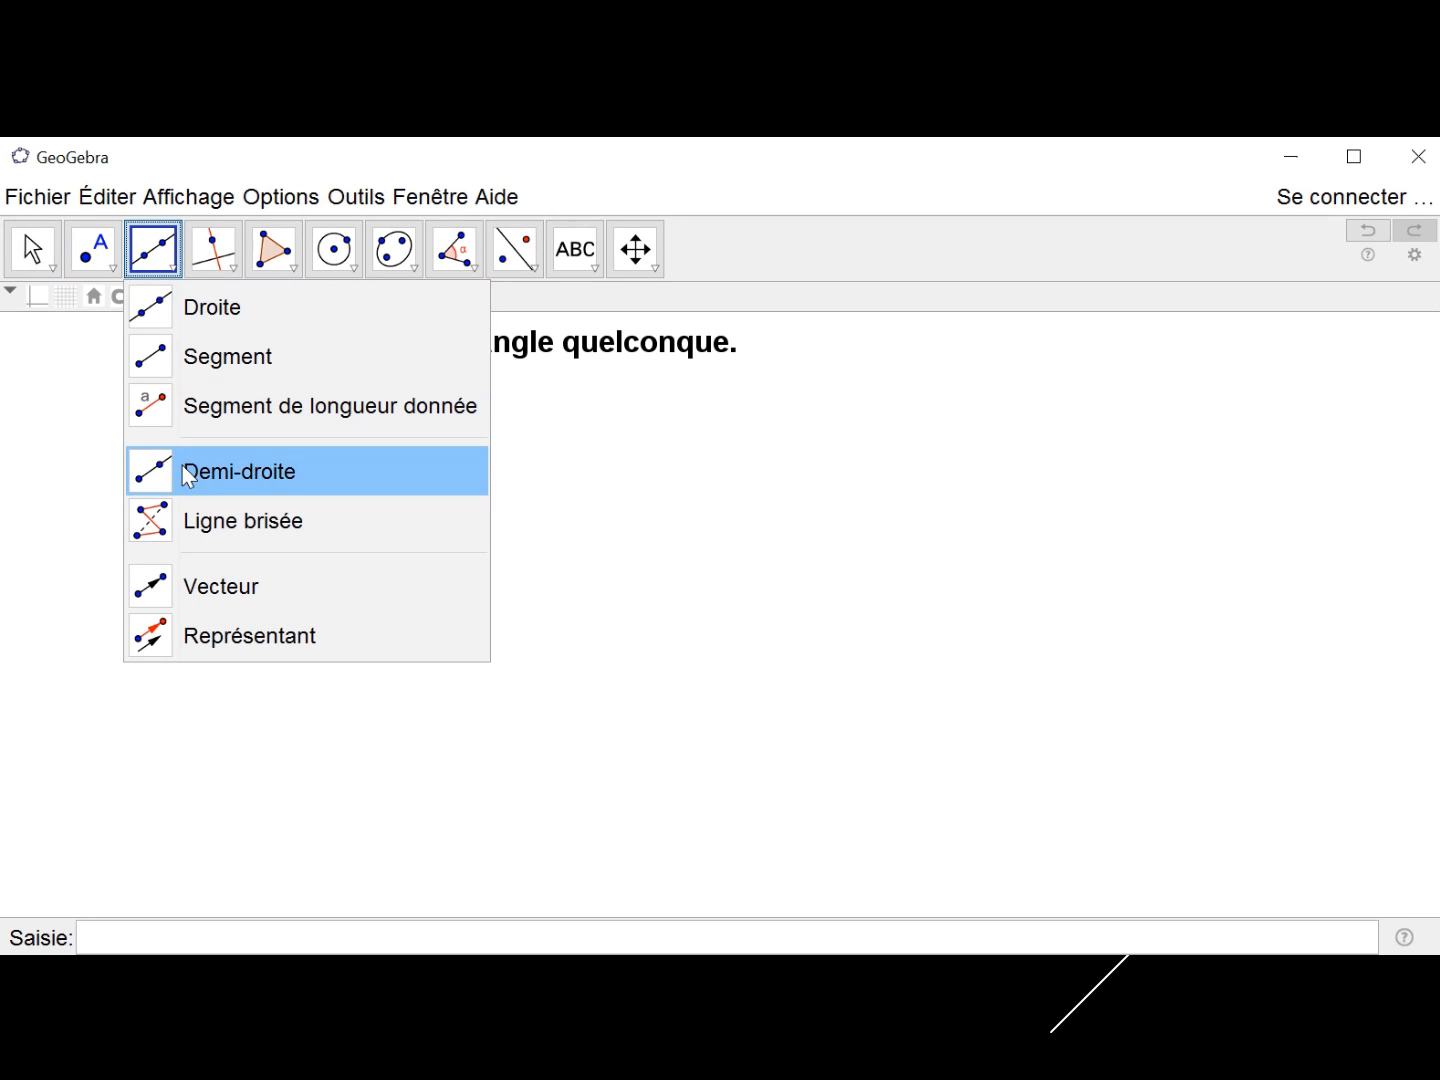
Draw two rays (Demi-droite) from one common vertex, one through a point above it and one through a point below it.
click(168, 474)
click(350, 641)
click(593, 435)
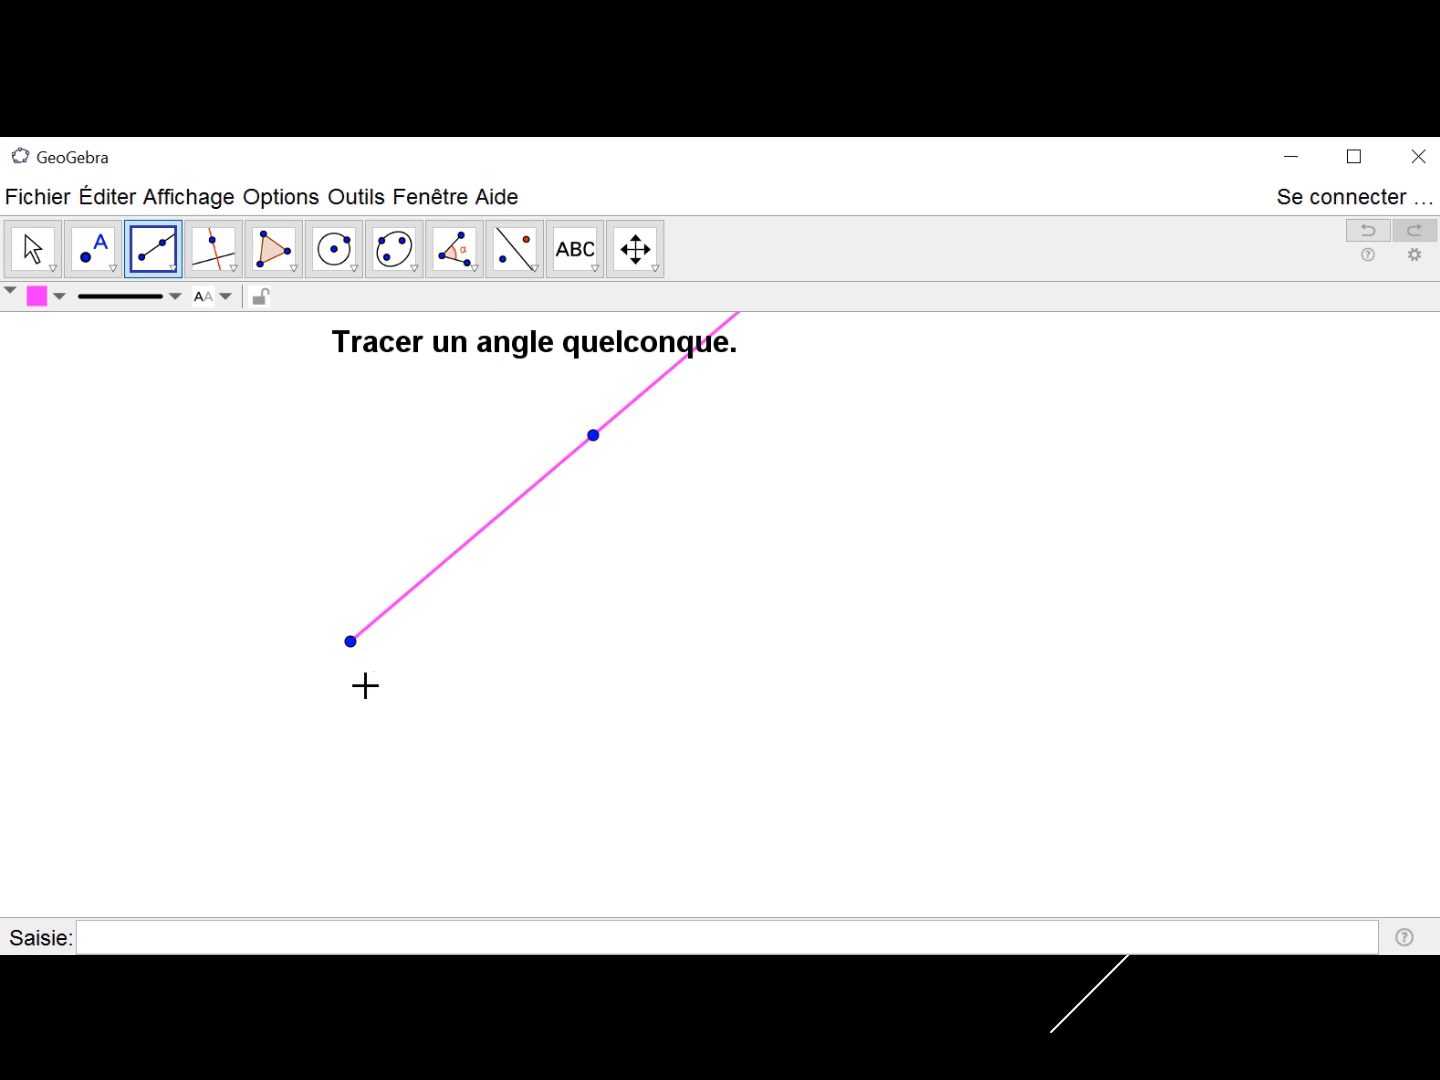
click(350, 641)
click(616, 734)
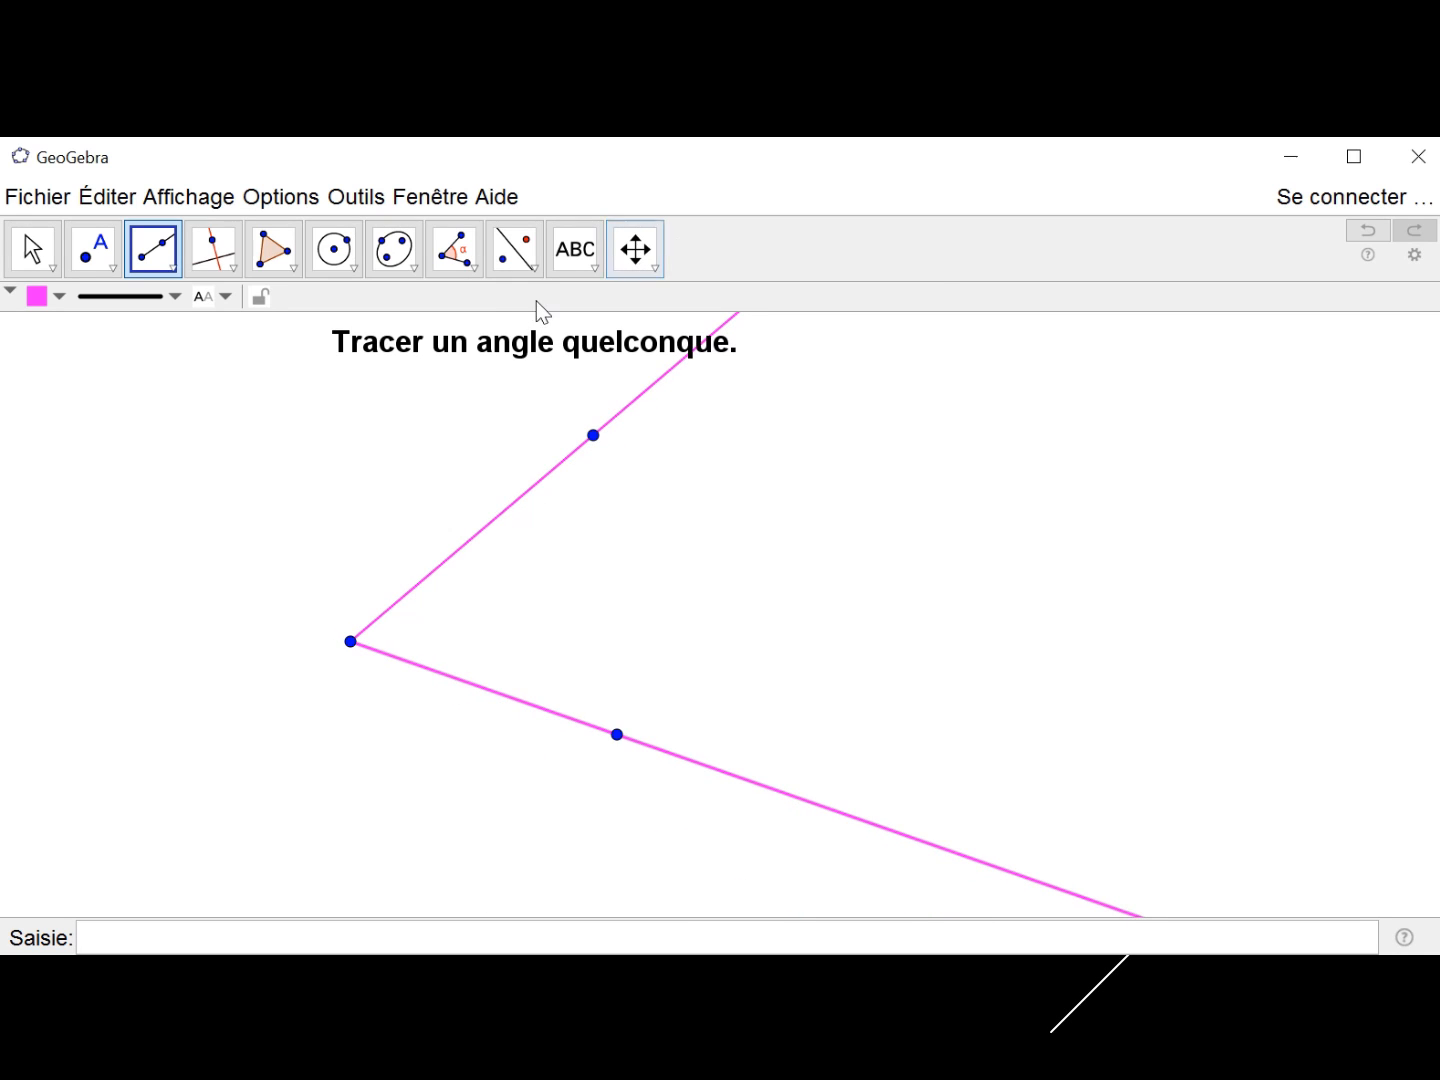
Mark the angle between the two rays through the upper ray's point, the vertex and the lower ray's point.
click(474, 268)
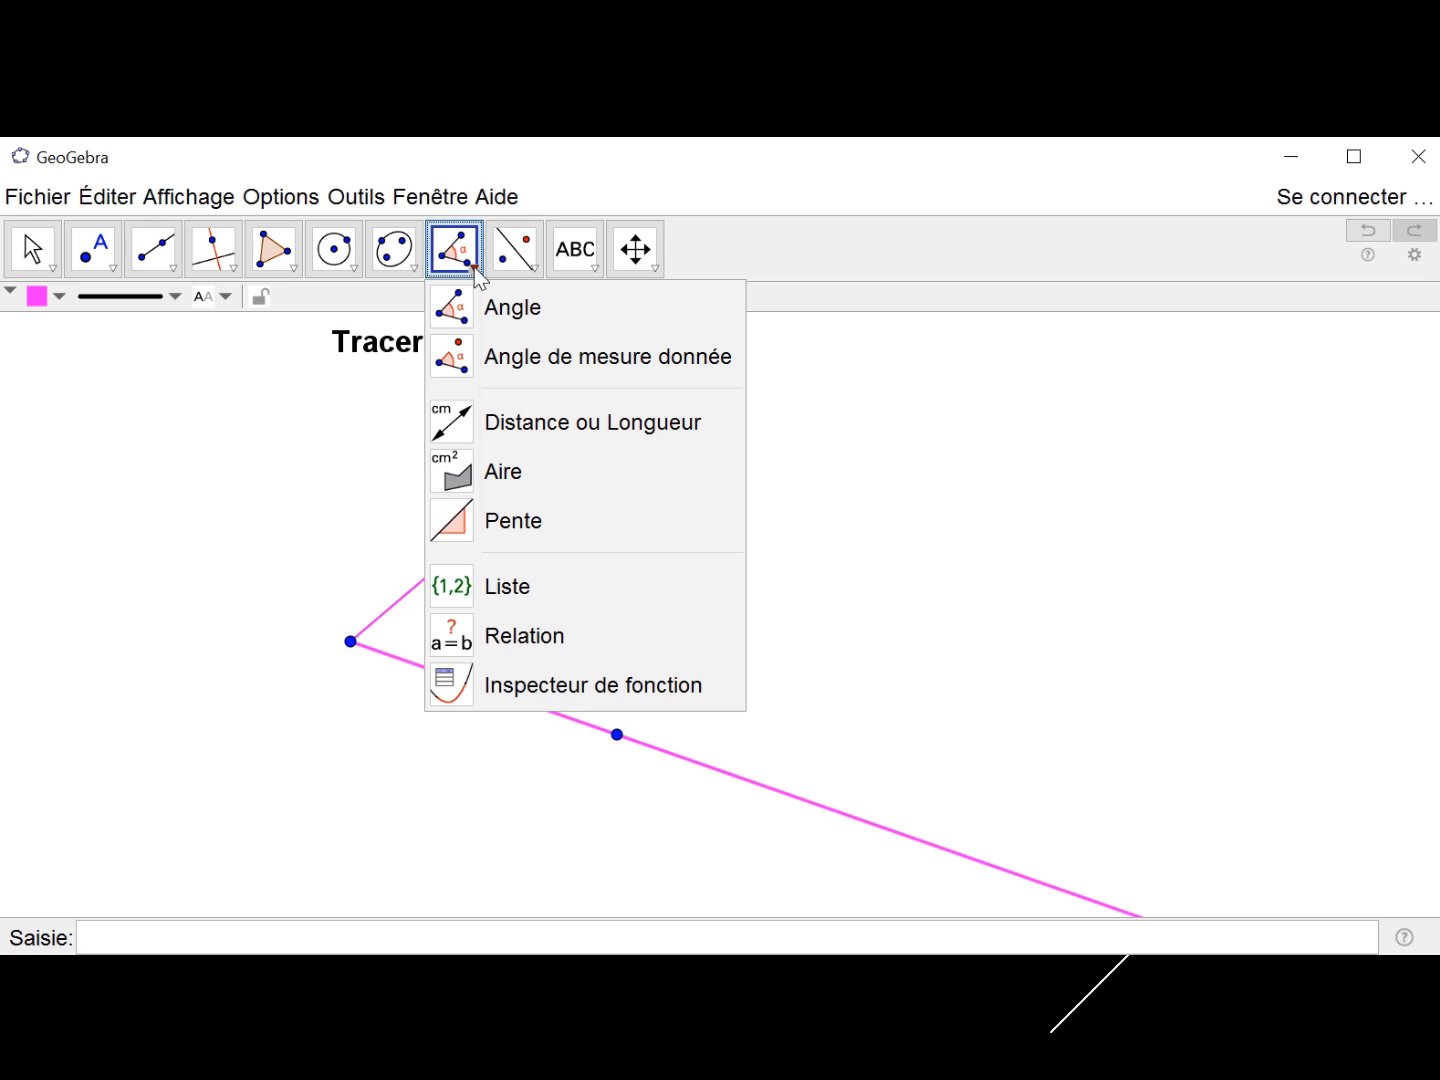
click(463, 320)
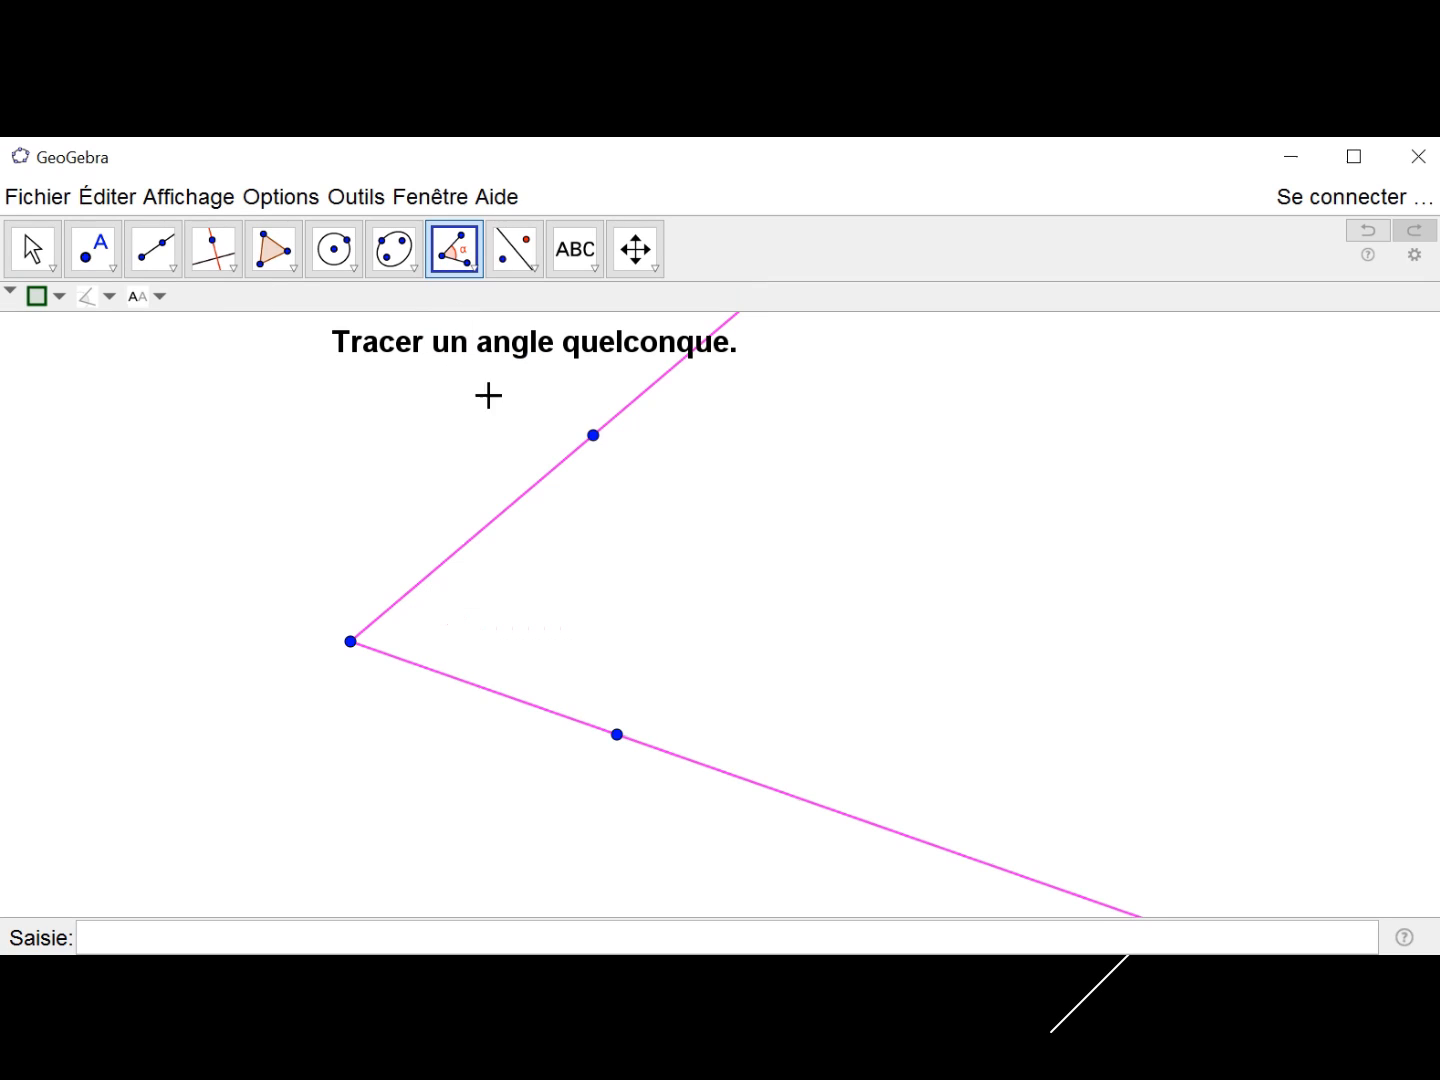
click(593, 435)
click(349, 641)
click(619, 735)
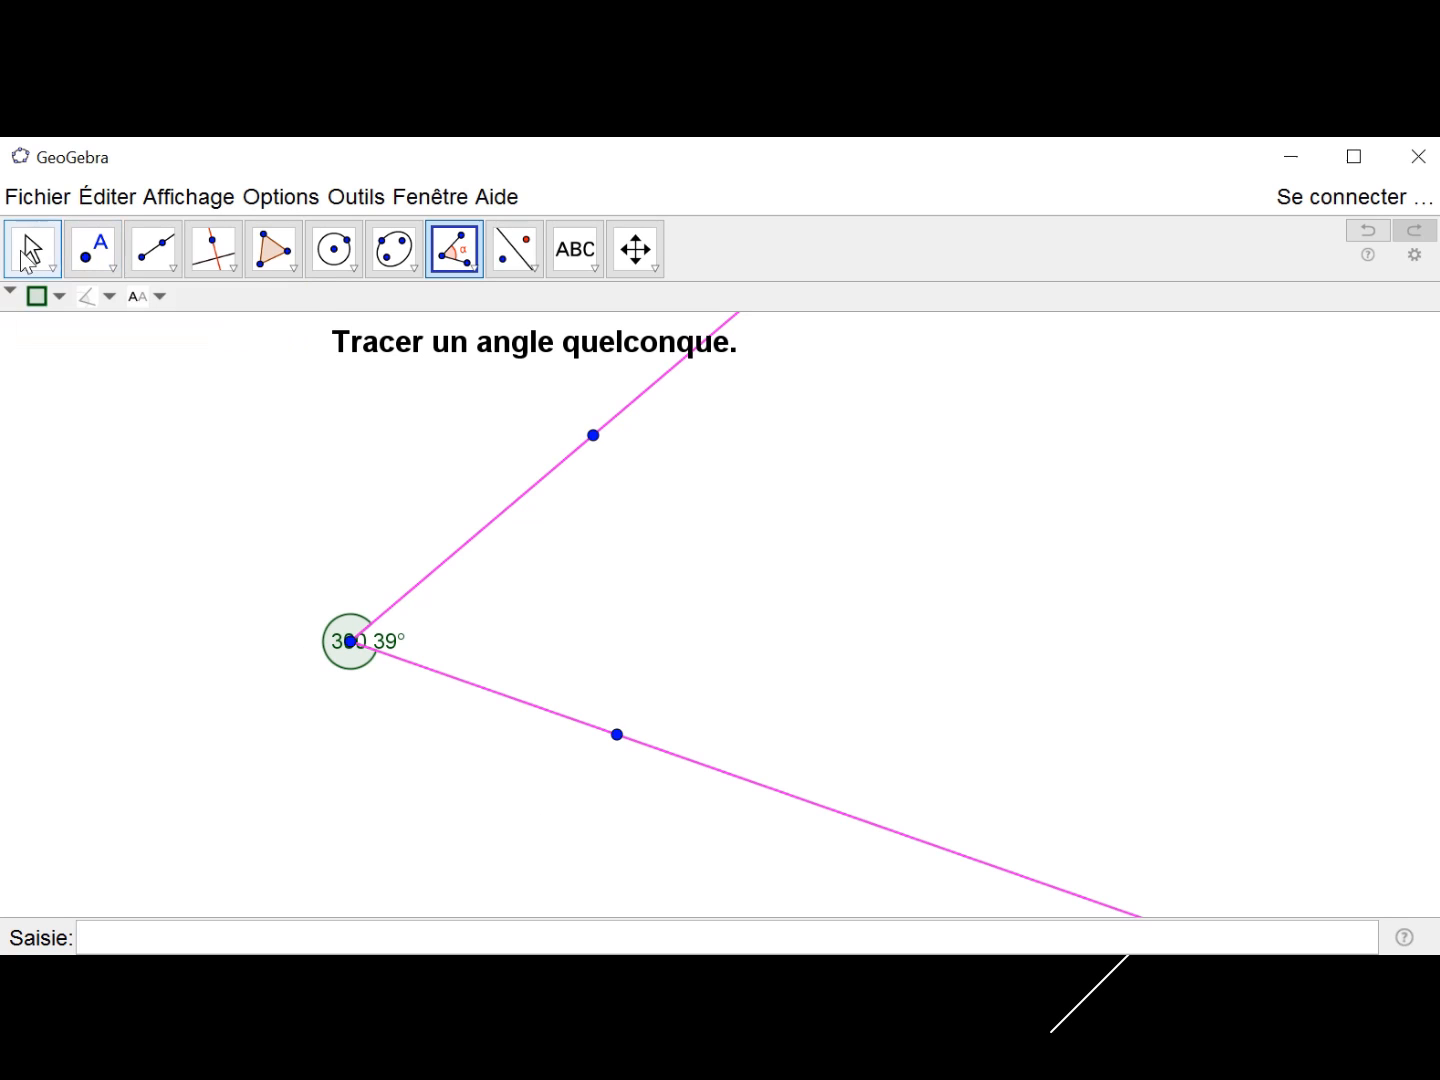
Restrict the marked angle's range to 0° à 180°.
click(22, 253)
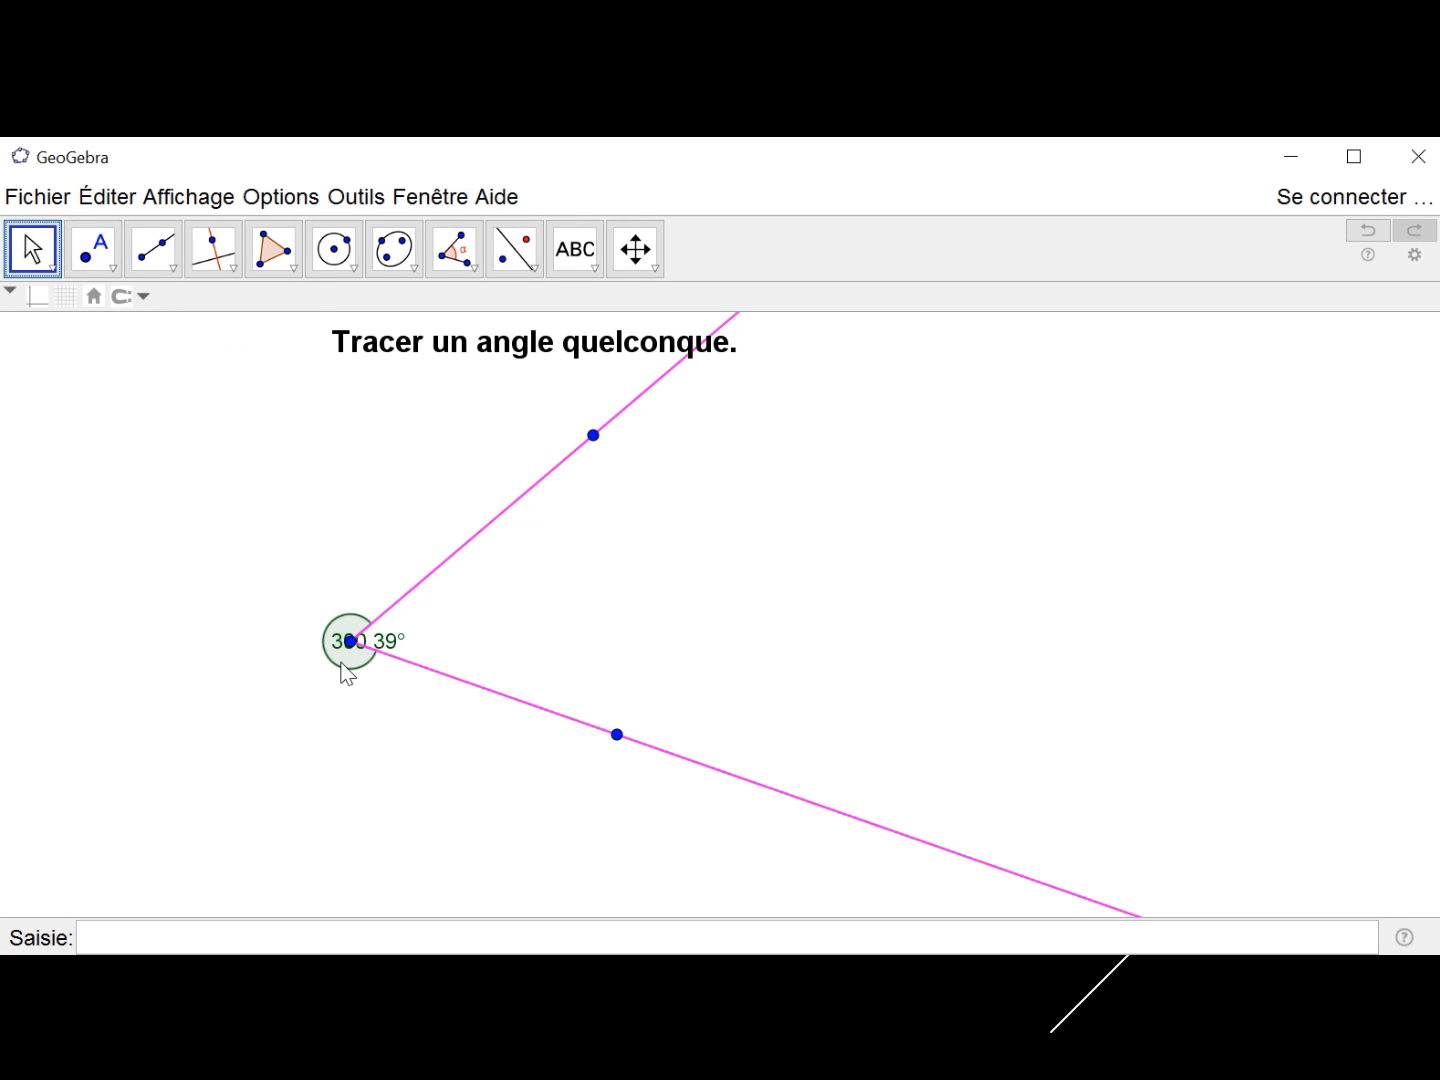
click(347, 672)
click(11, 293)
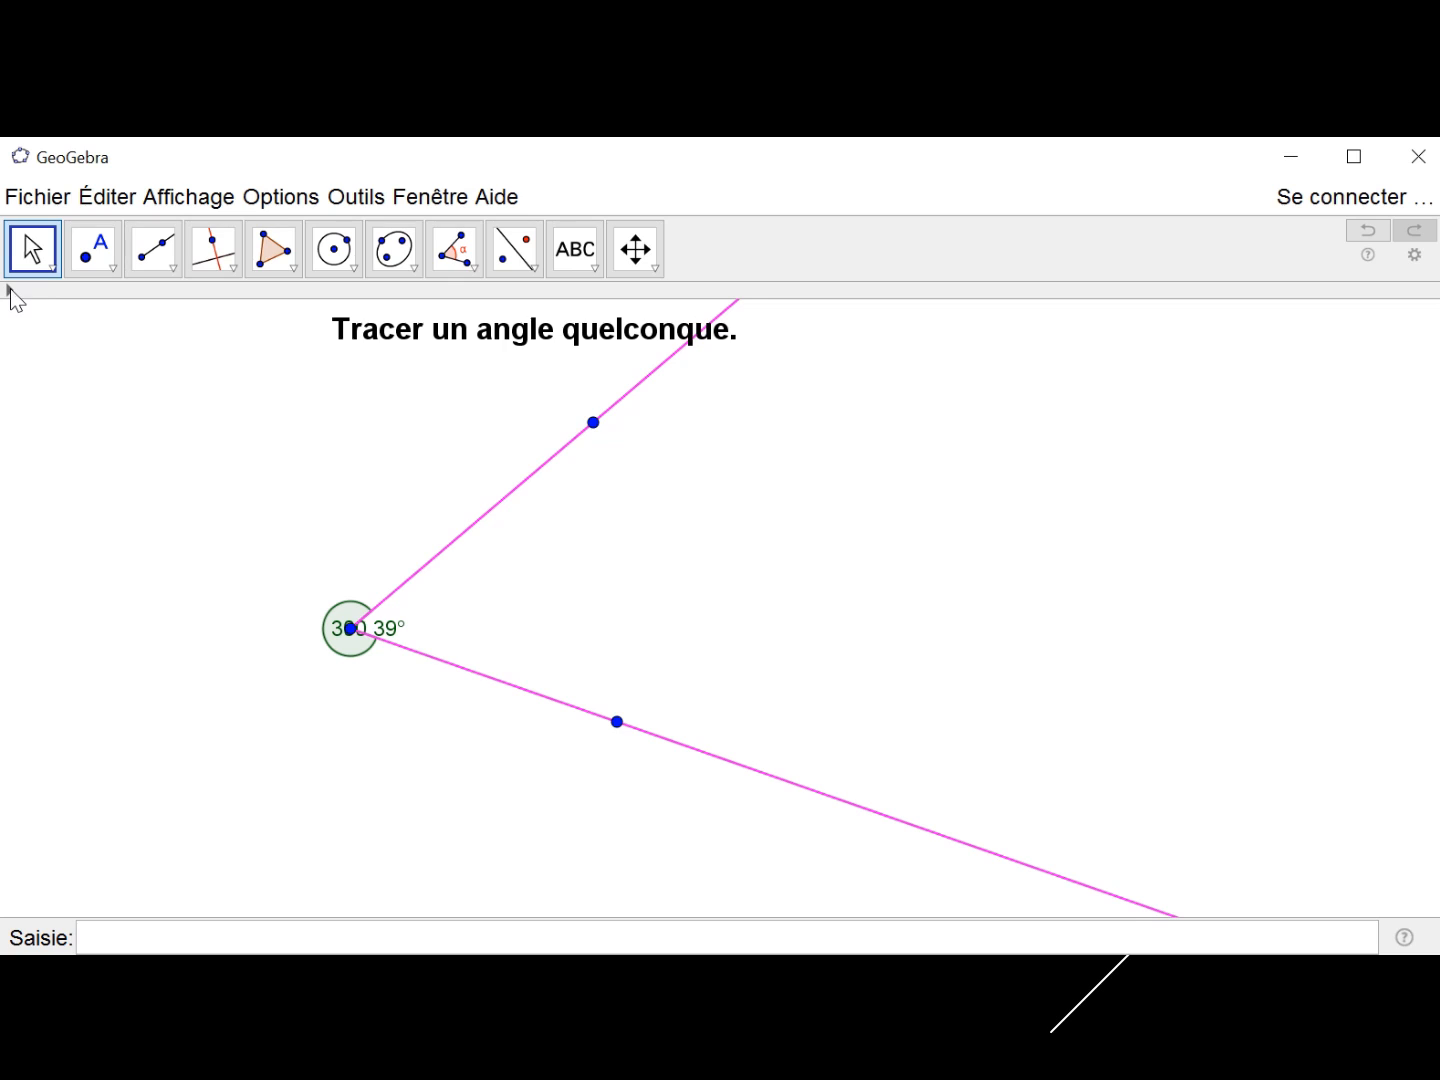
click(11, 292)
click(106, 298)
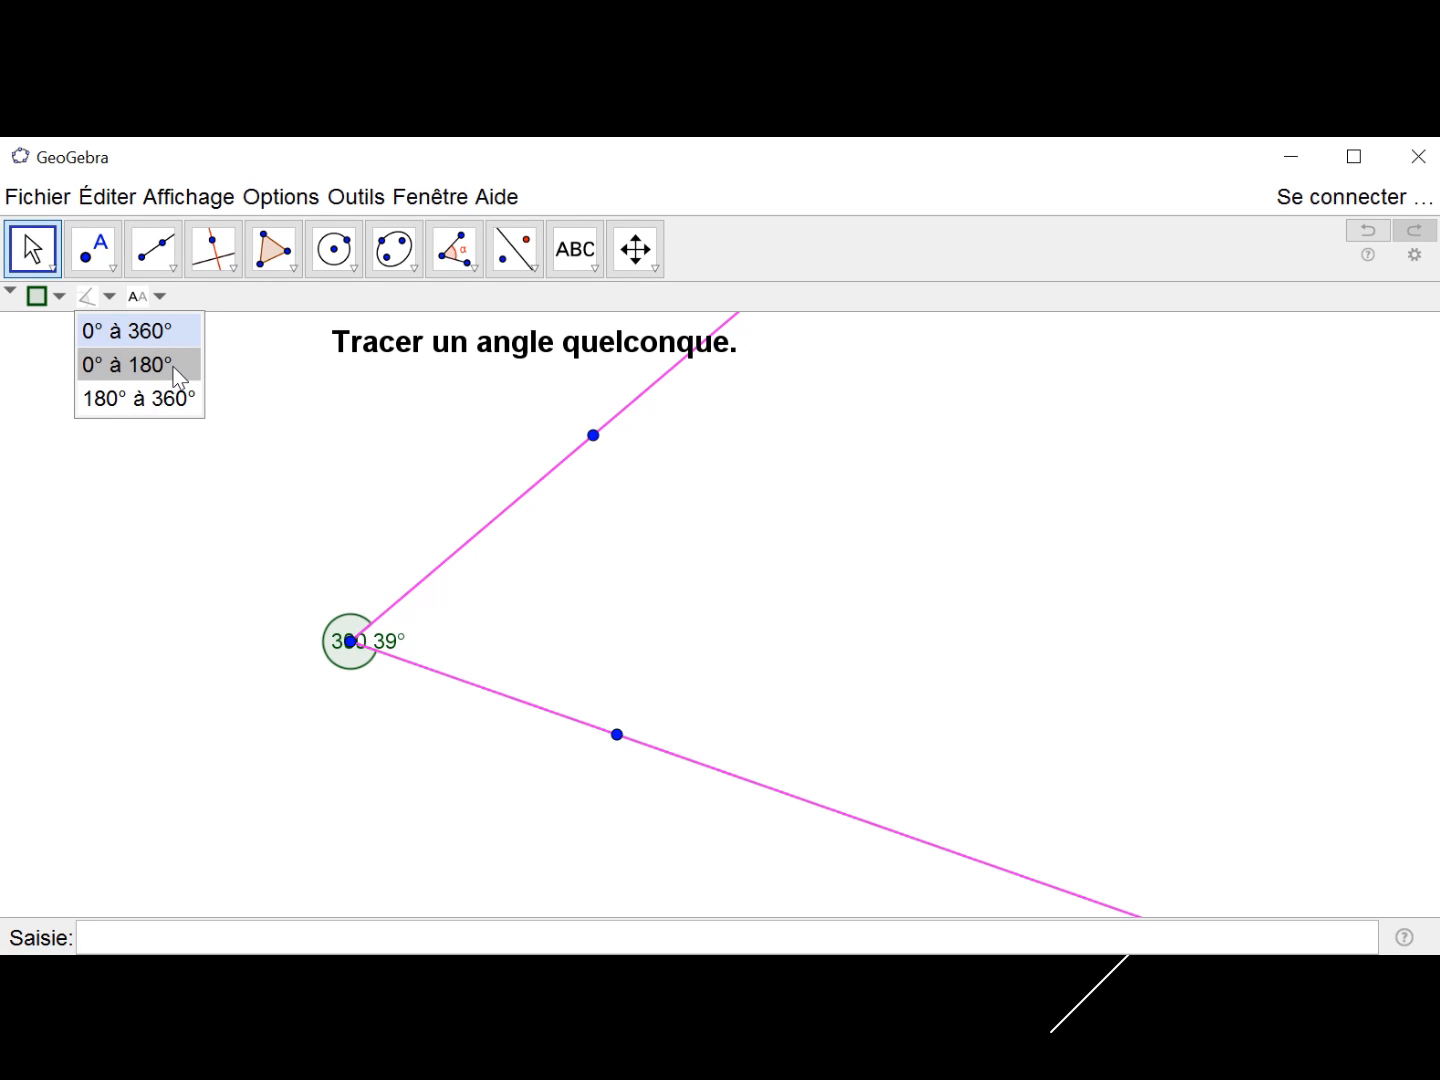
click(137, 370)
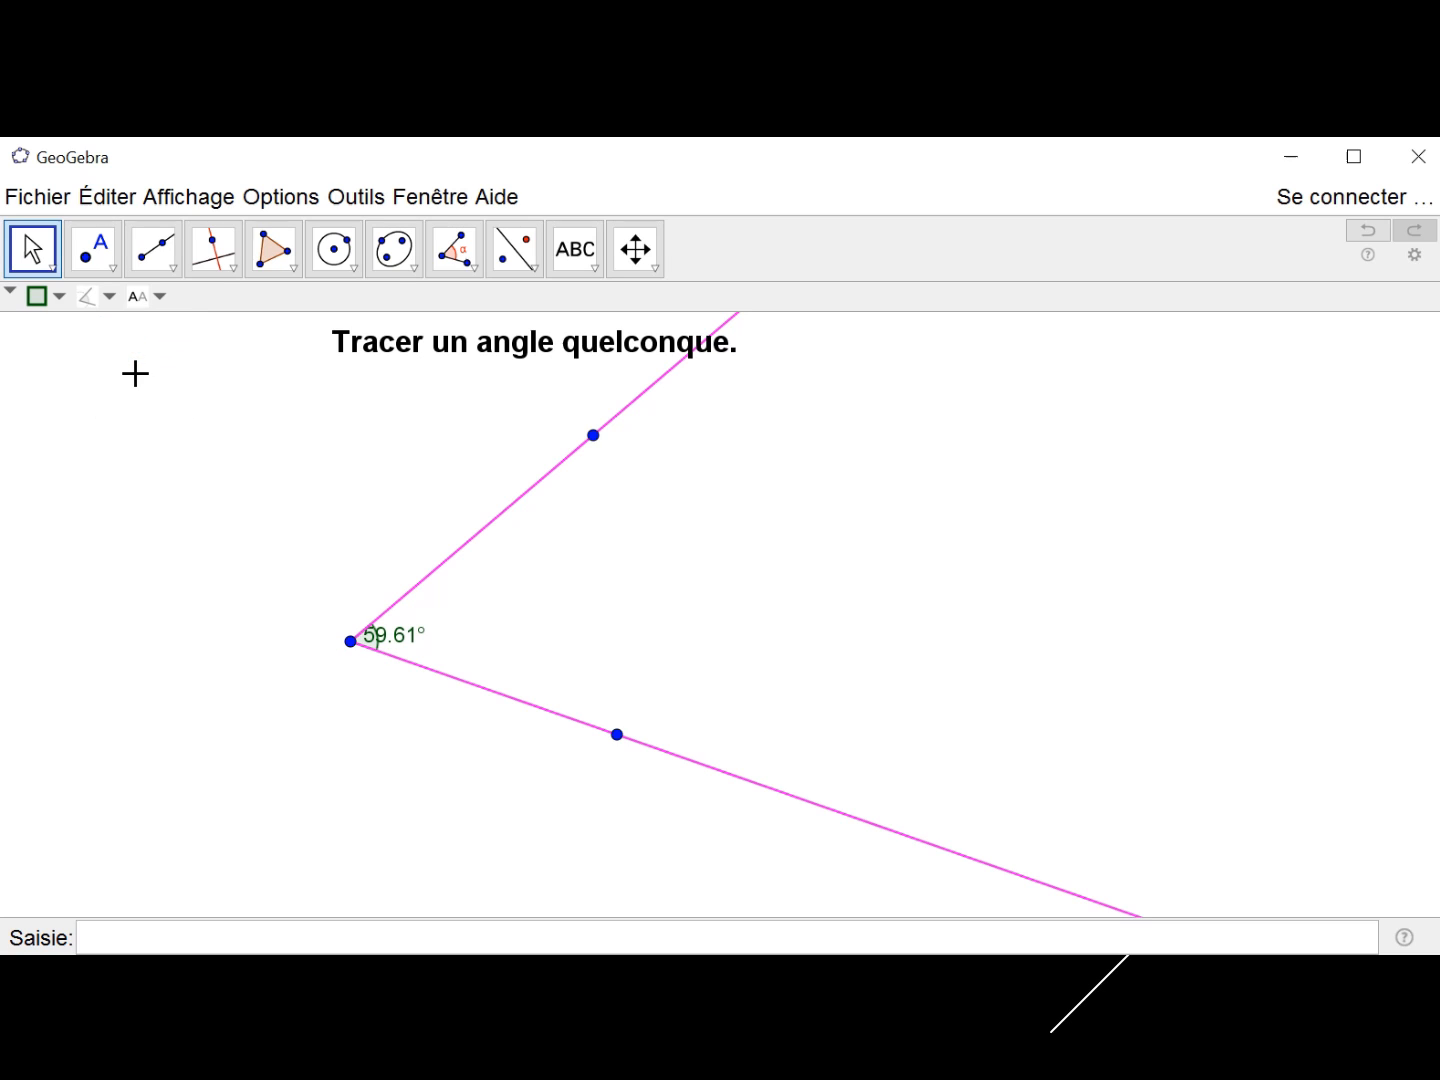
Move the angle's label away from the vertex and widen the angle to about 75° by shifting the lower ray's point.
click(33, 262)
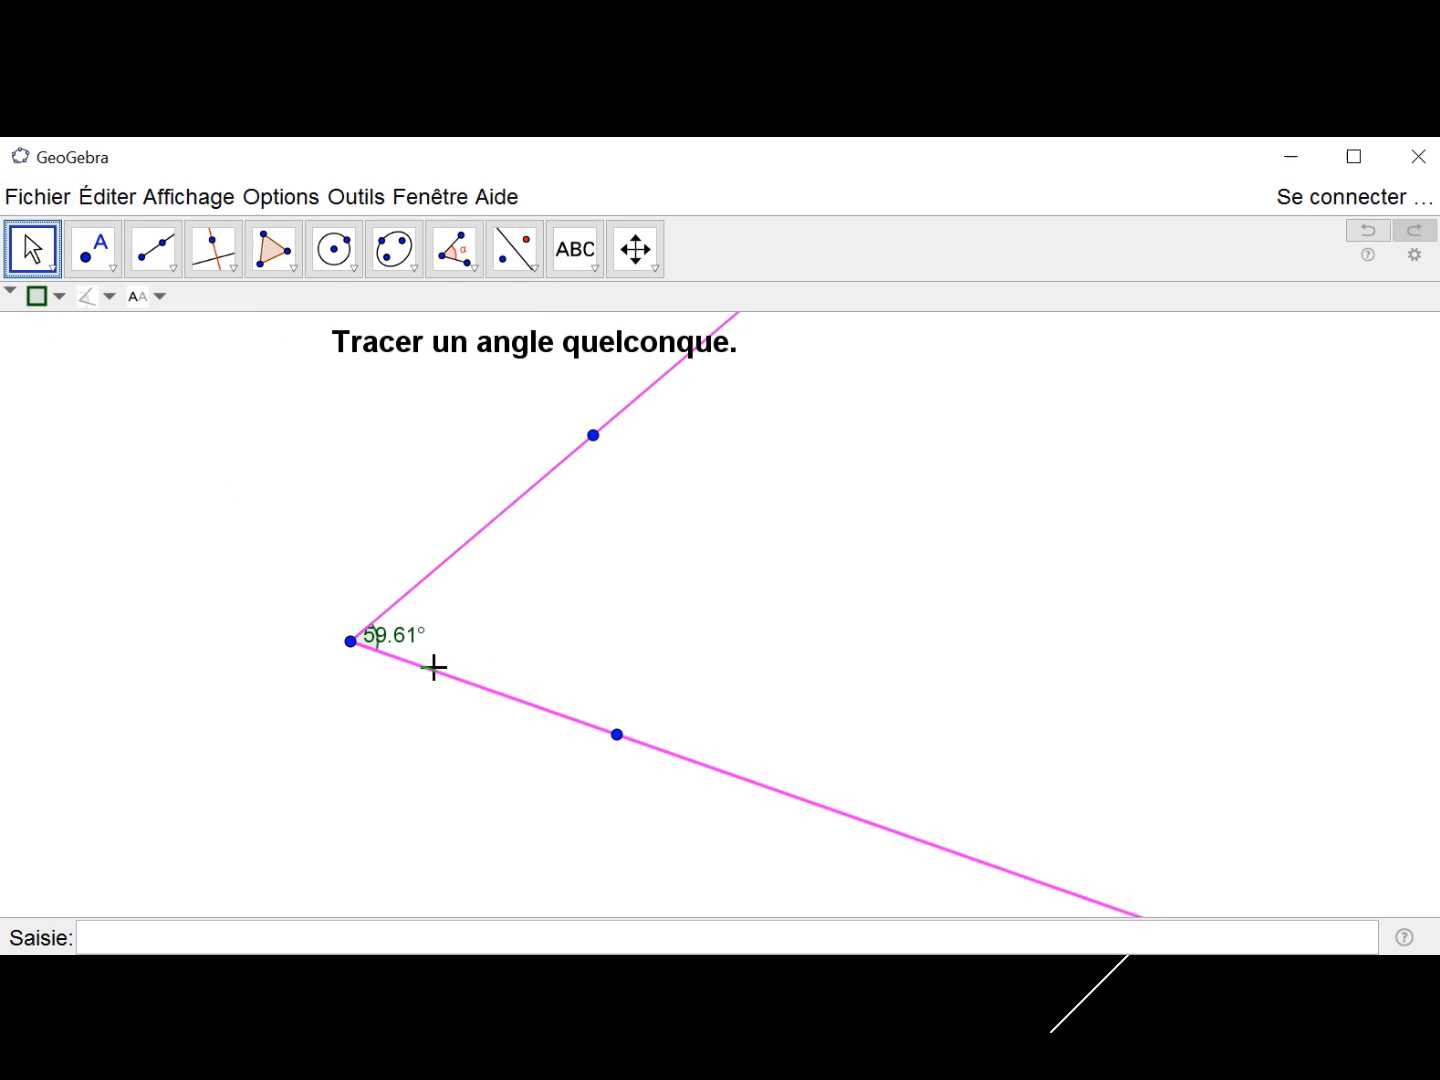
drag(413, 652, 450, 634)
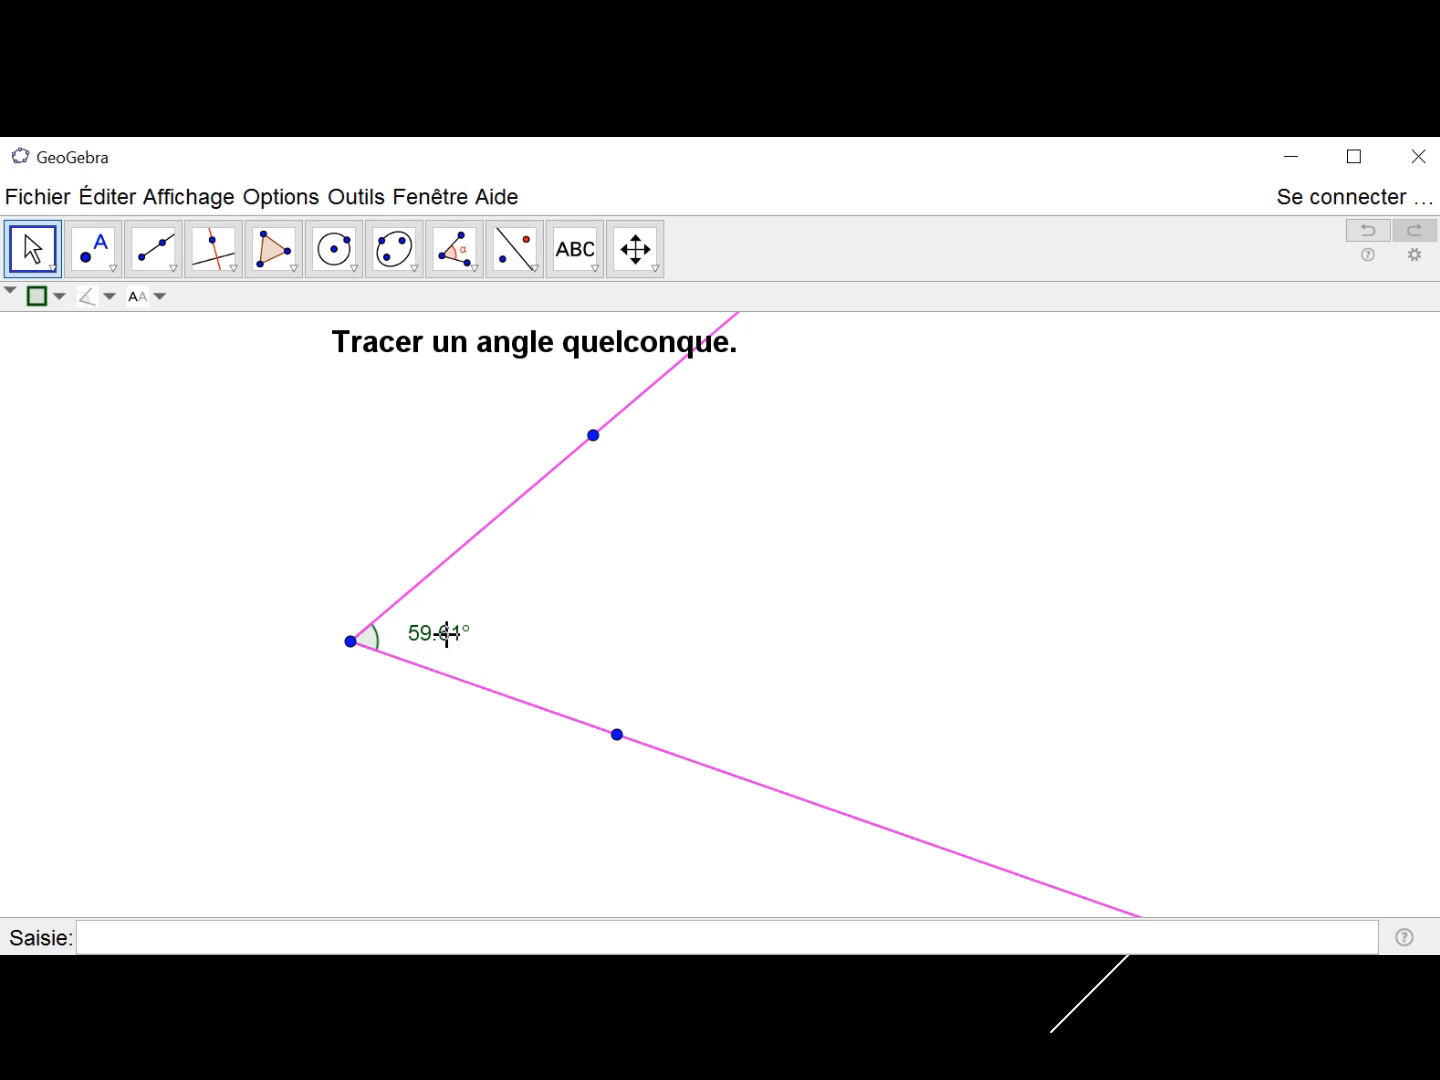
drag(618, 742, 562, 798)
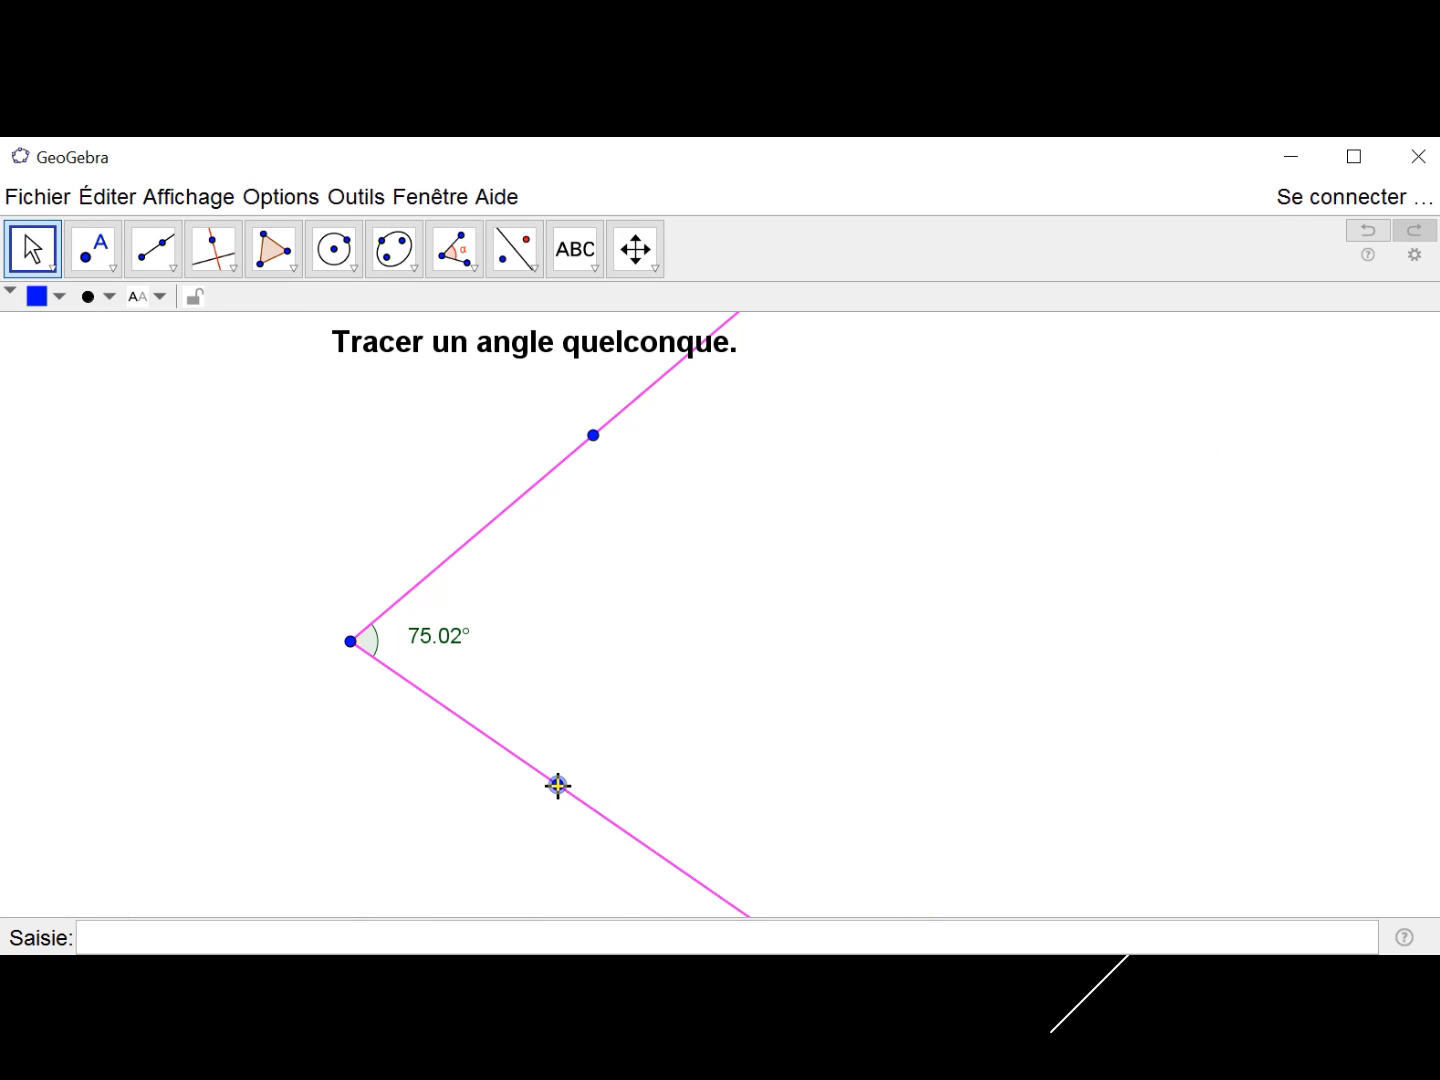
Set the marked angle's range to 0° à 360°.
click(369, 641)
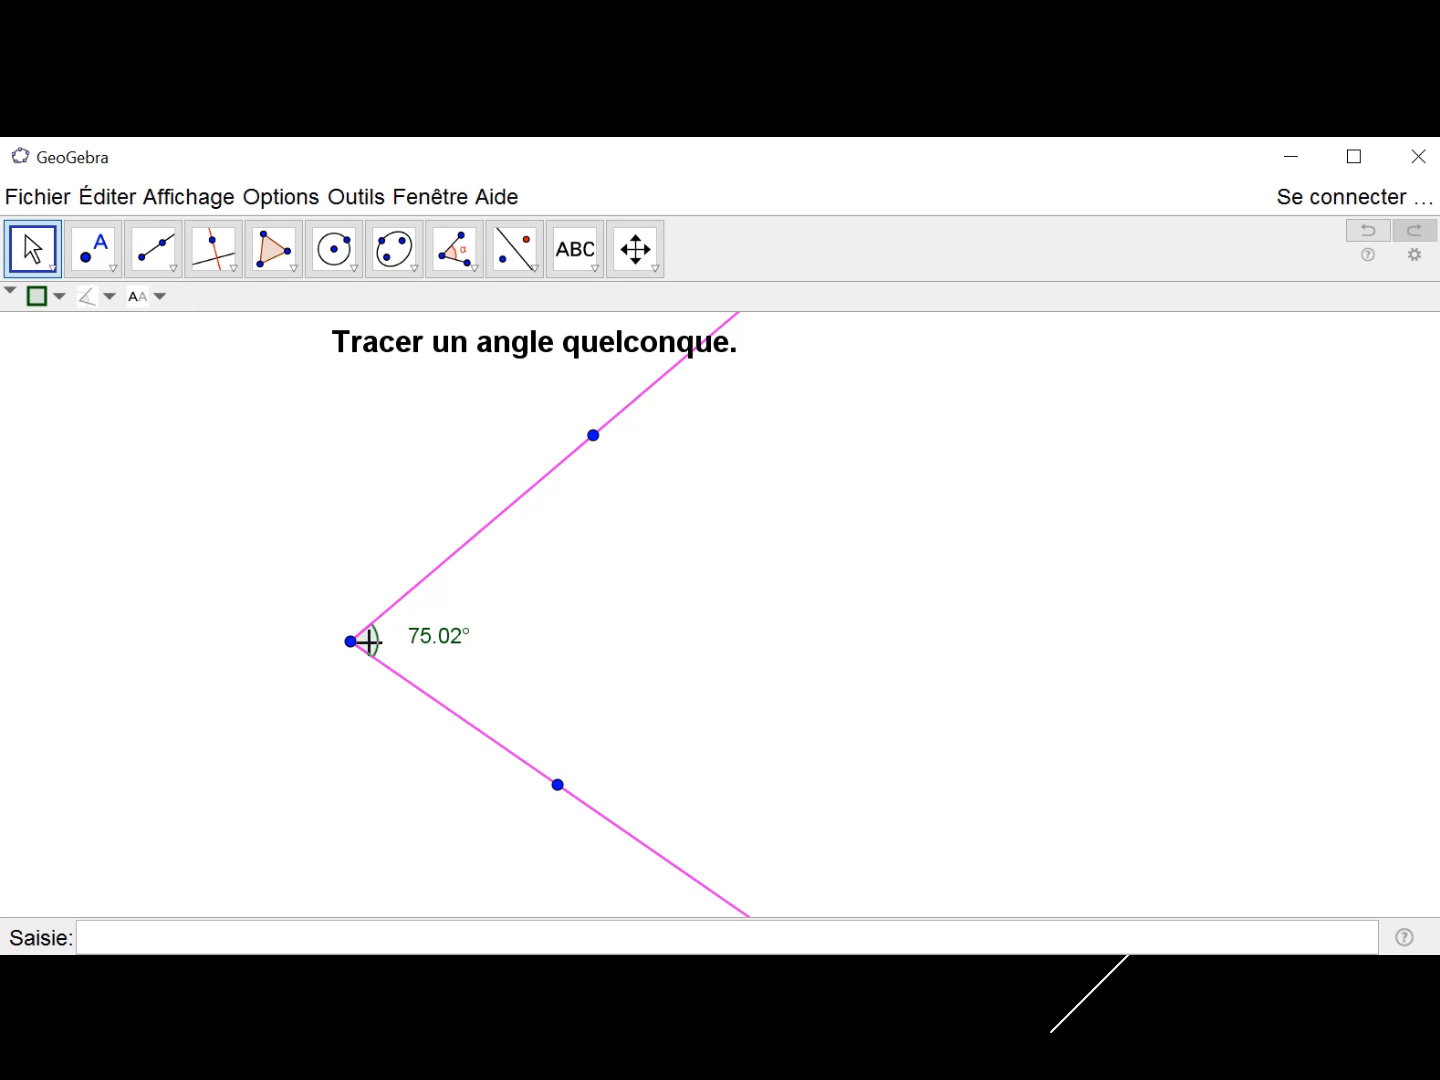
click(98, 298)
click(104, 330)
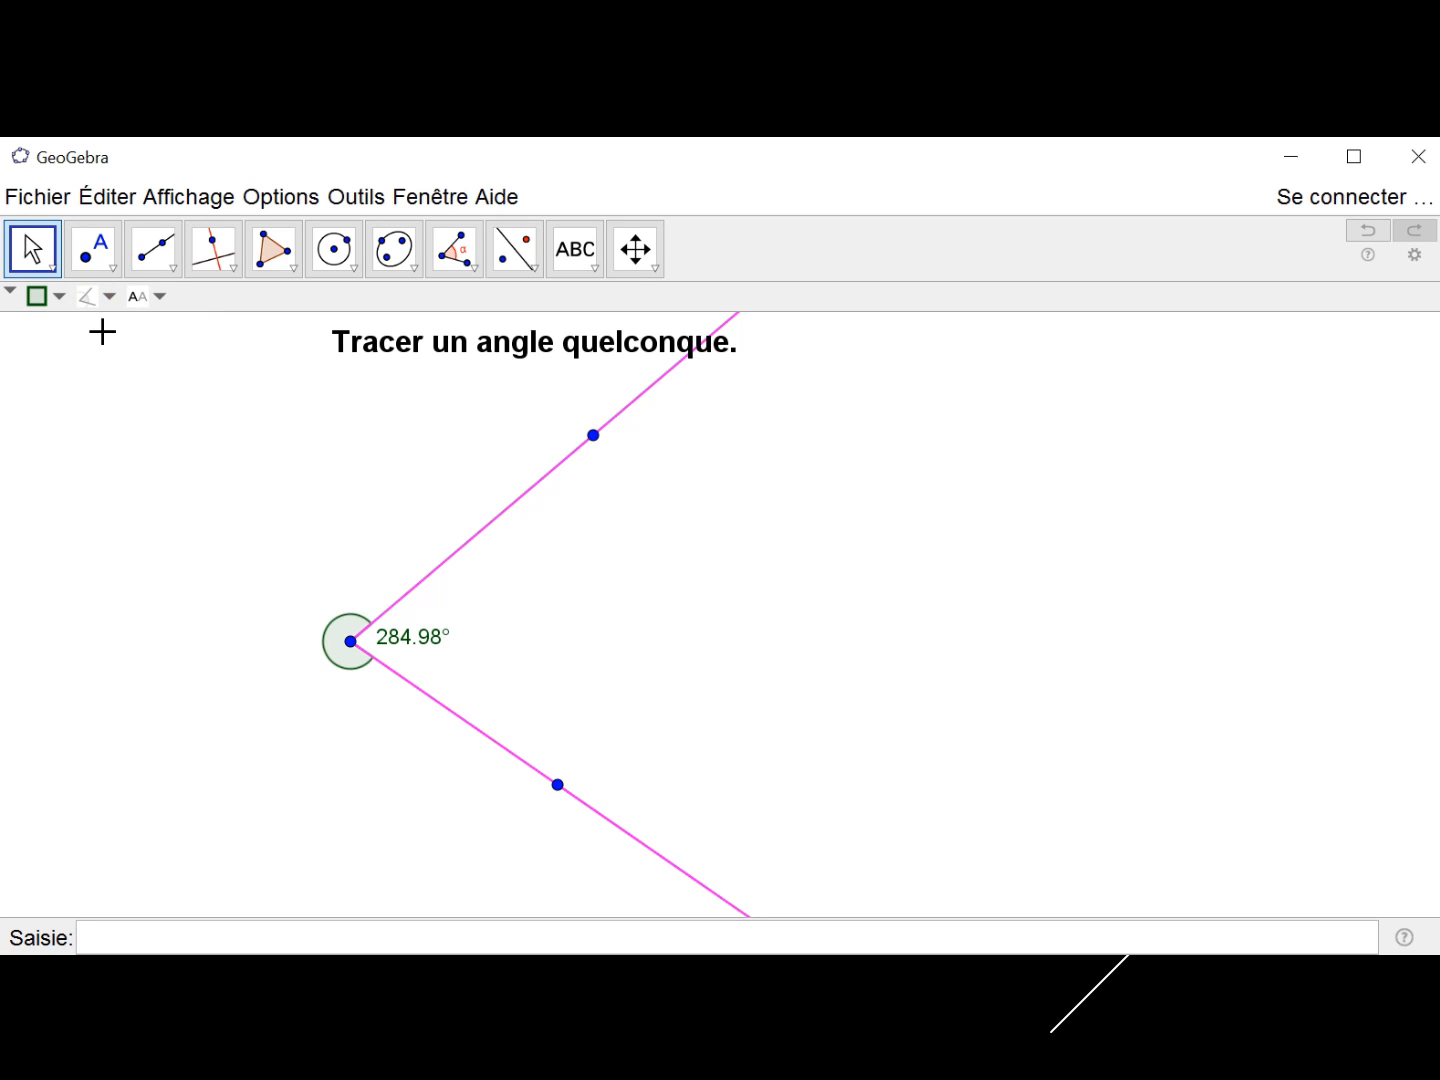
Vary the angle's opening by moving the free points on both rays.
drag(557, 786, 436, 877)
drag(591, 440, 164, 712)
drag(460, 860, 337, 892)
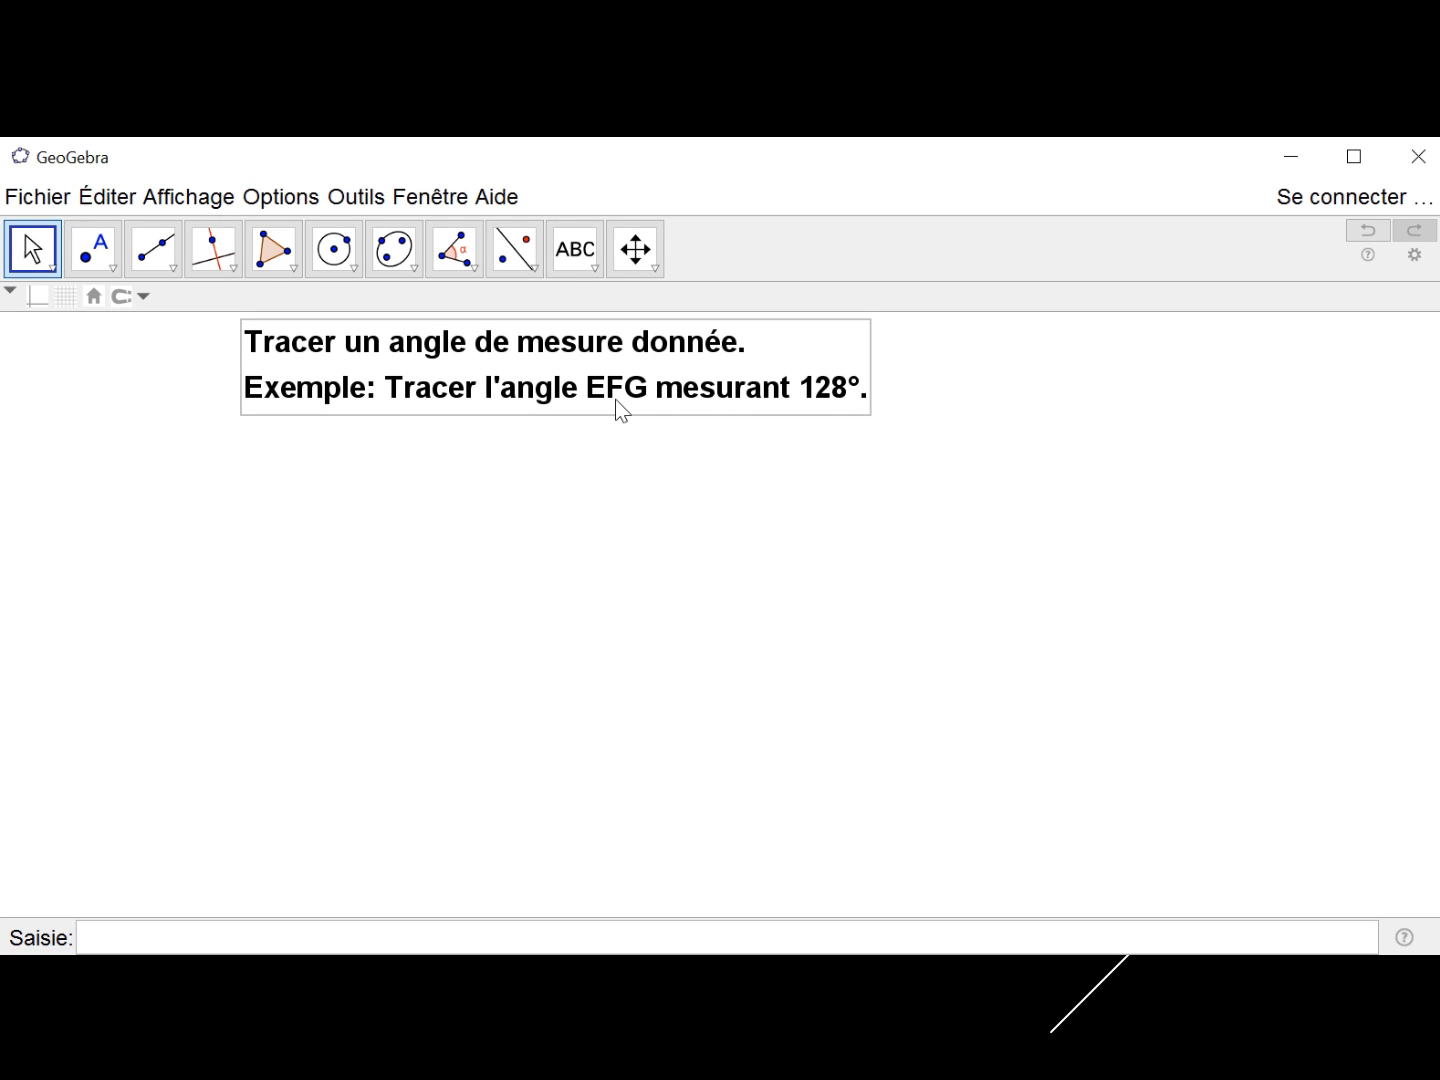
Place a point below the exercise text on the blank sheet and rename it F.
click(101, 262)
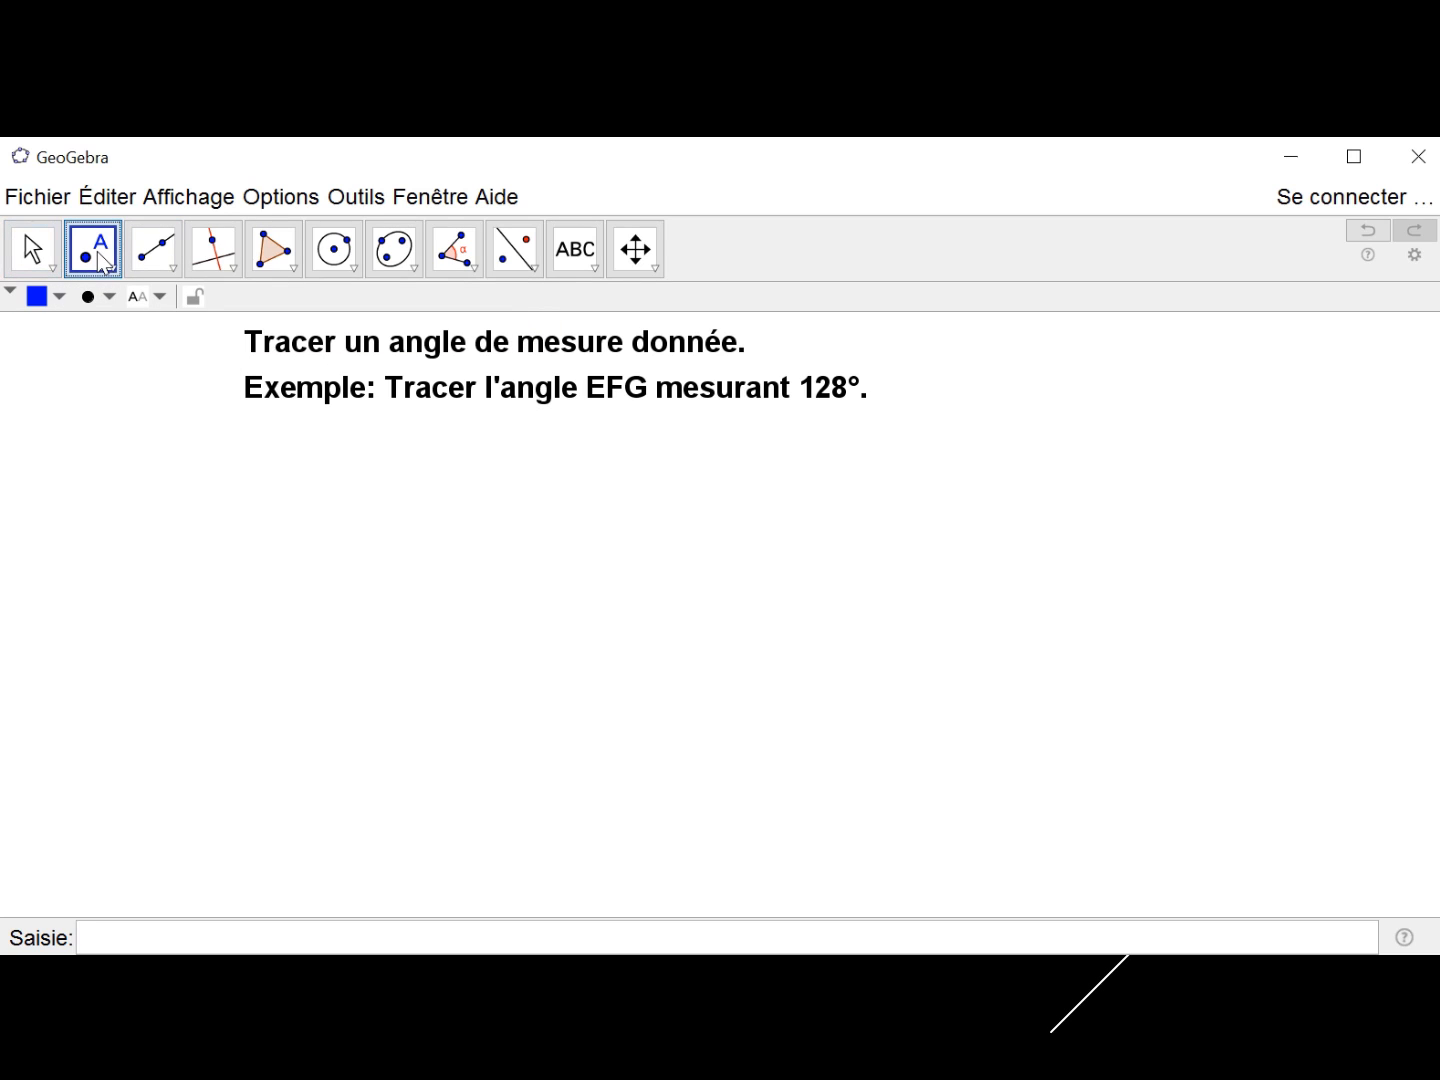
click(380, 699)
text(F)
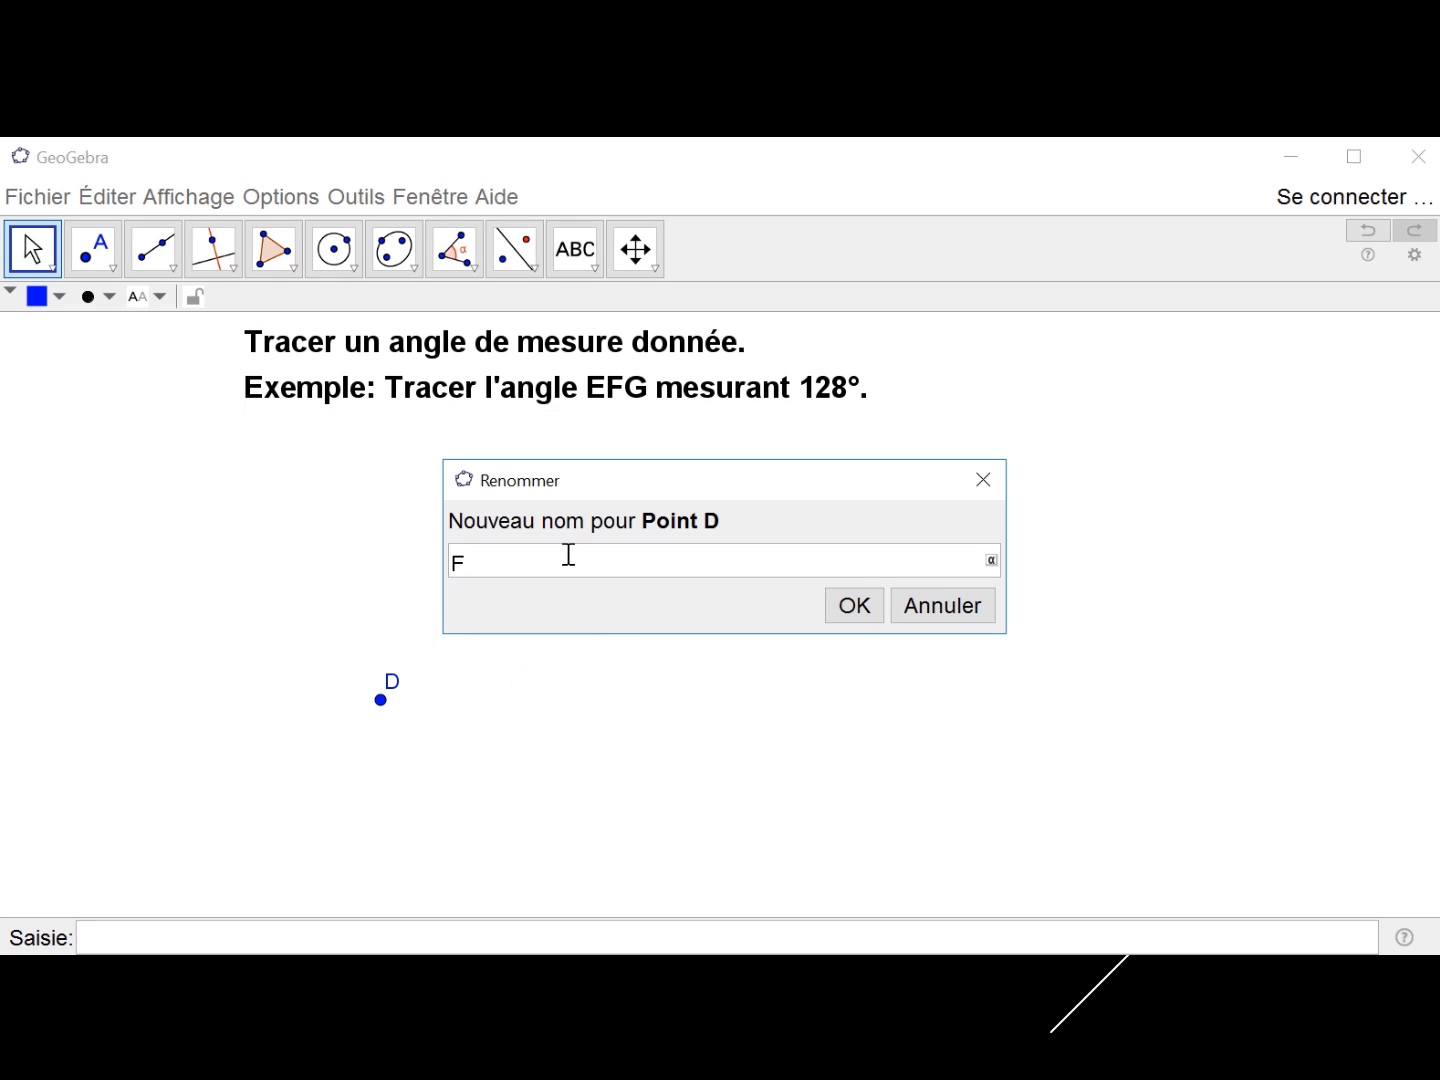
click(857, 612)
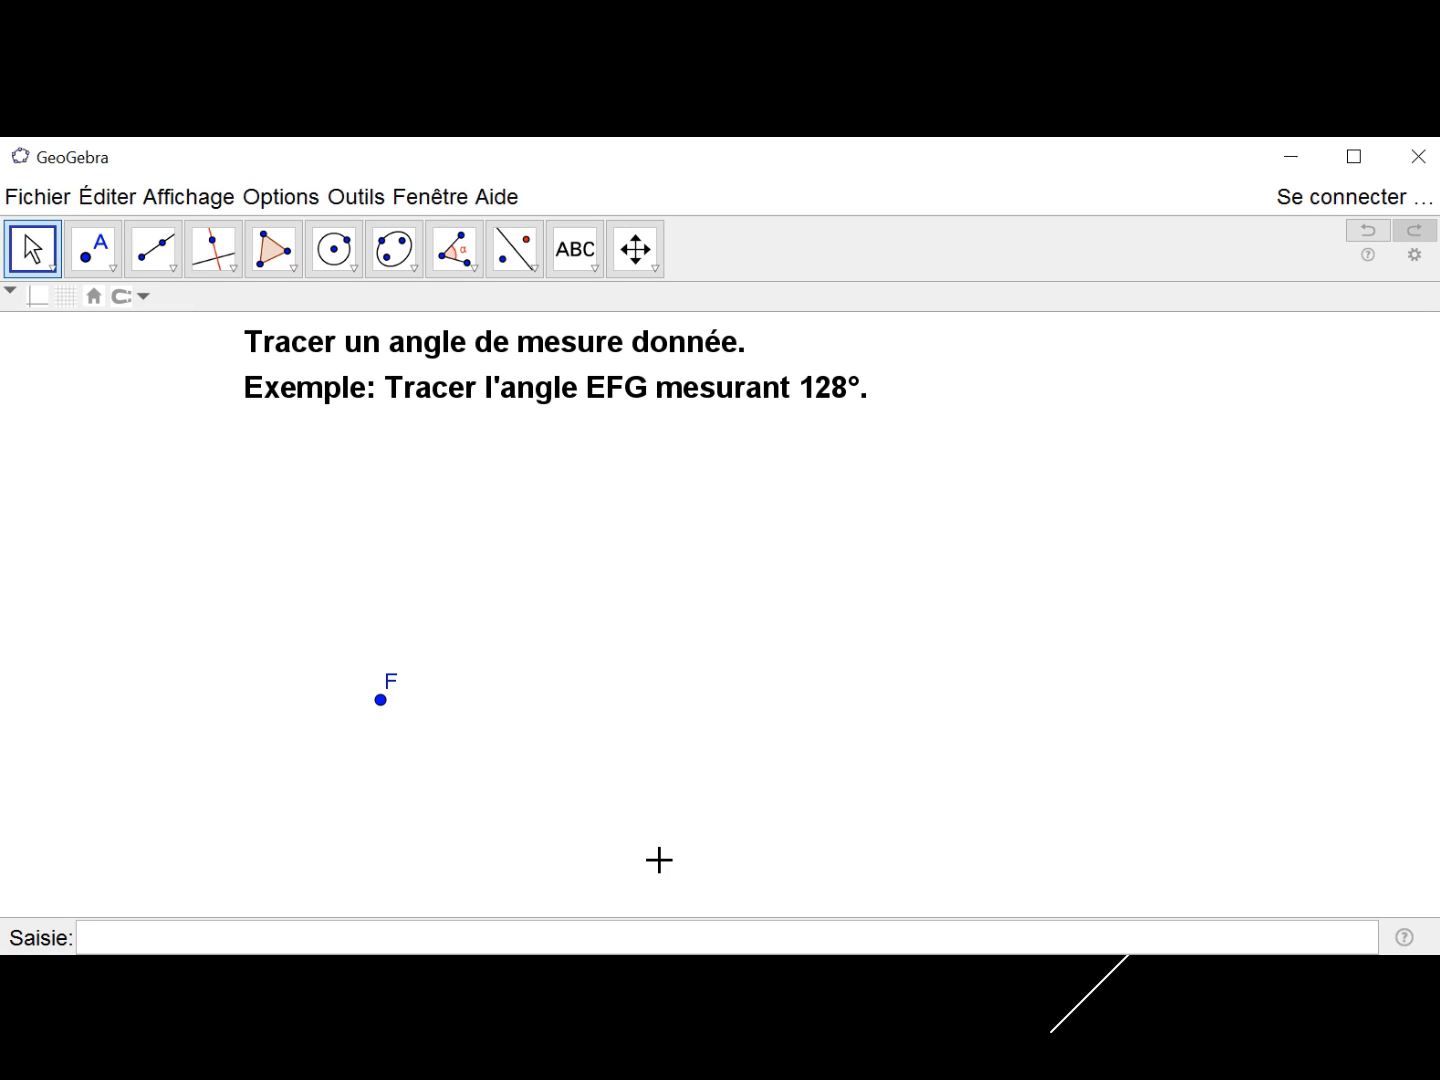
Draw a ray starting at F through a new point to its lower right.
click(166, 262)
click(149, 266)
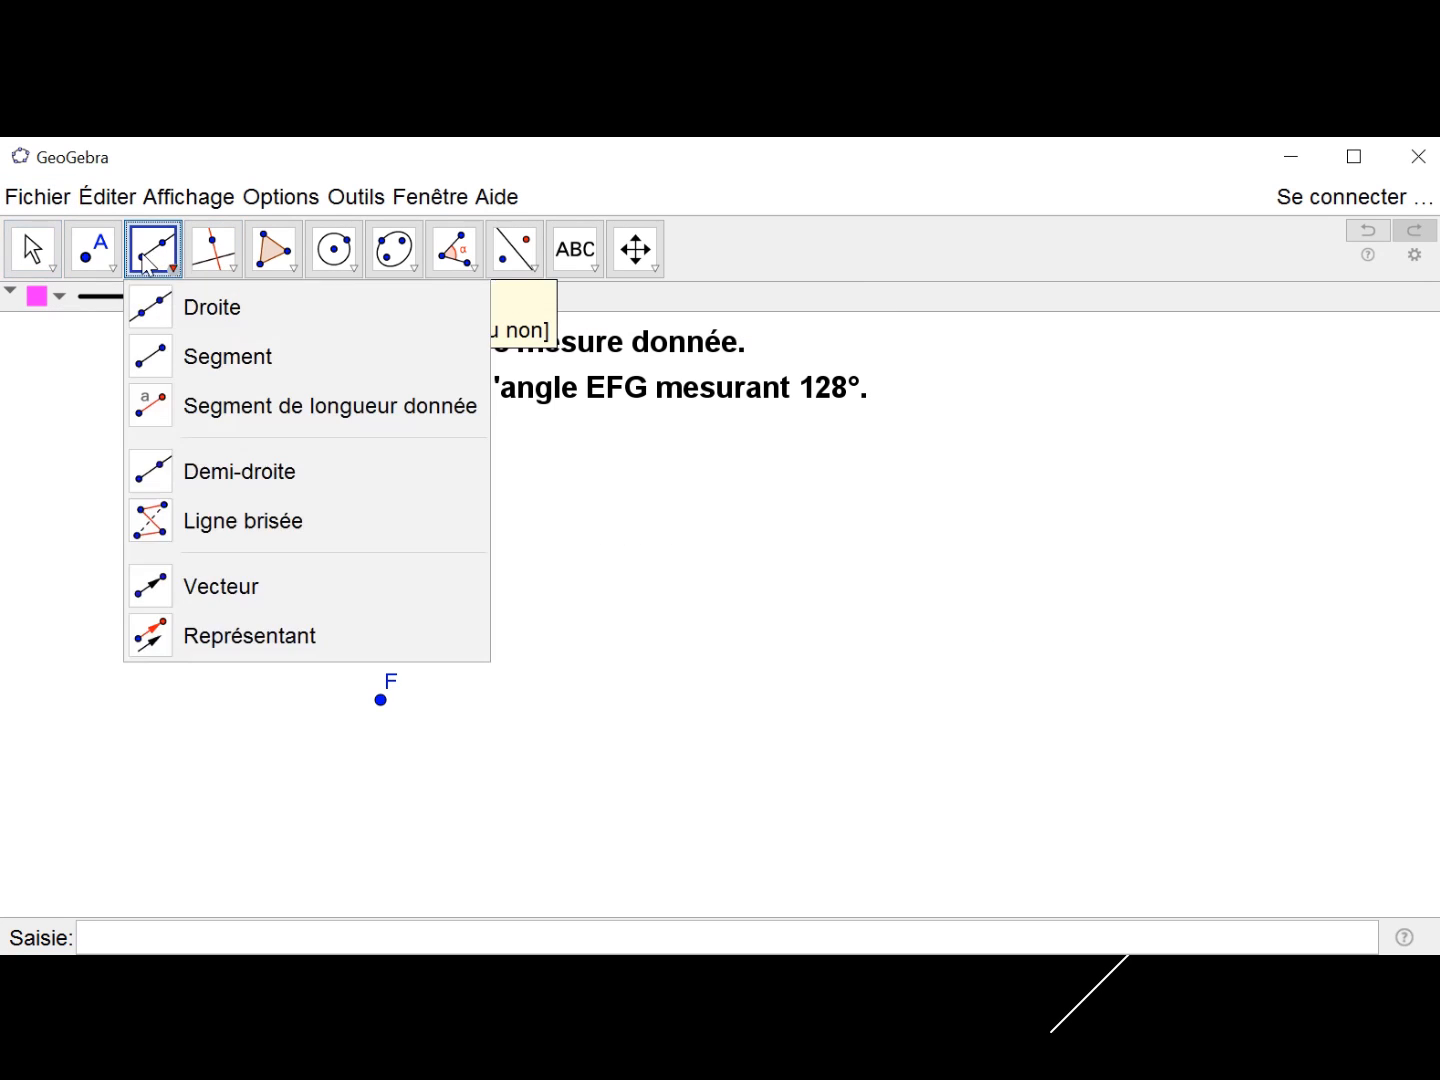
click(228, 357)
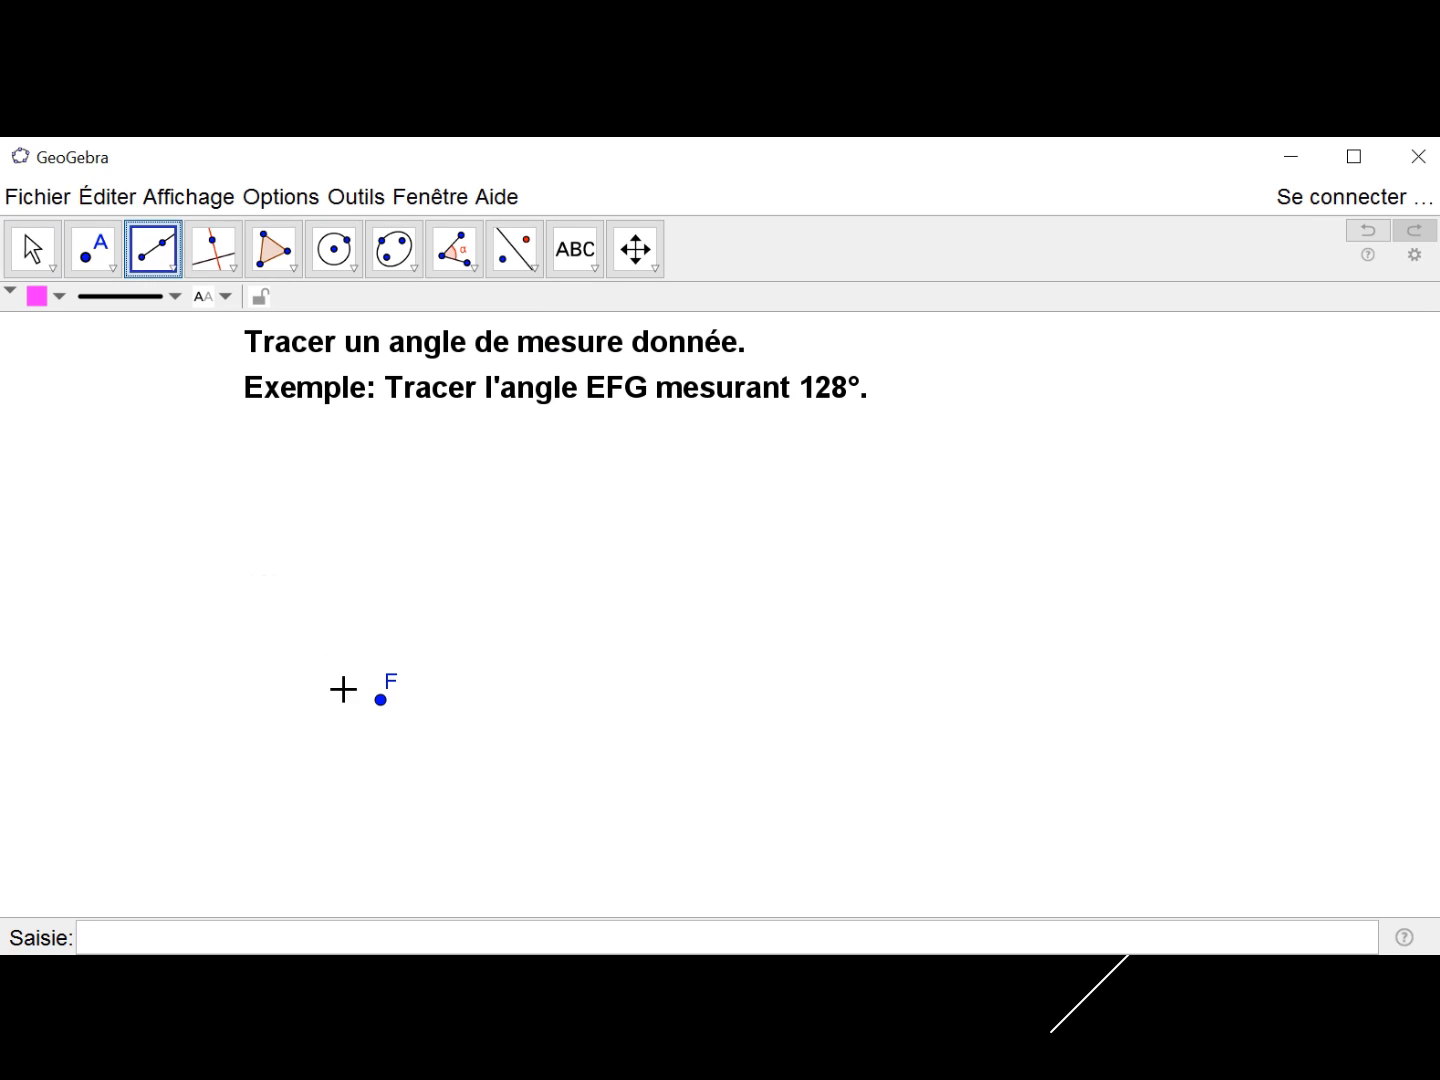
click(382, 701)
click(665, 770)
Rename the second point on the ray from F as E.
click(30, 259)
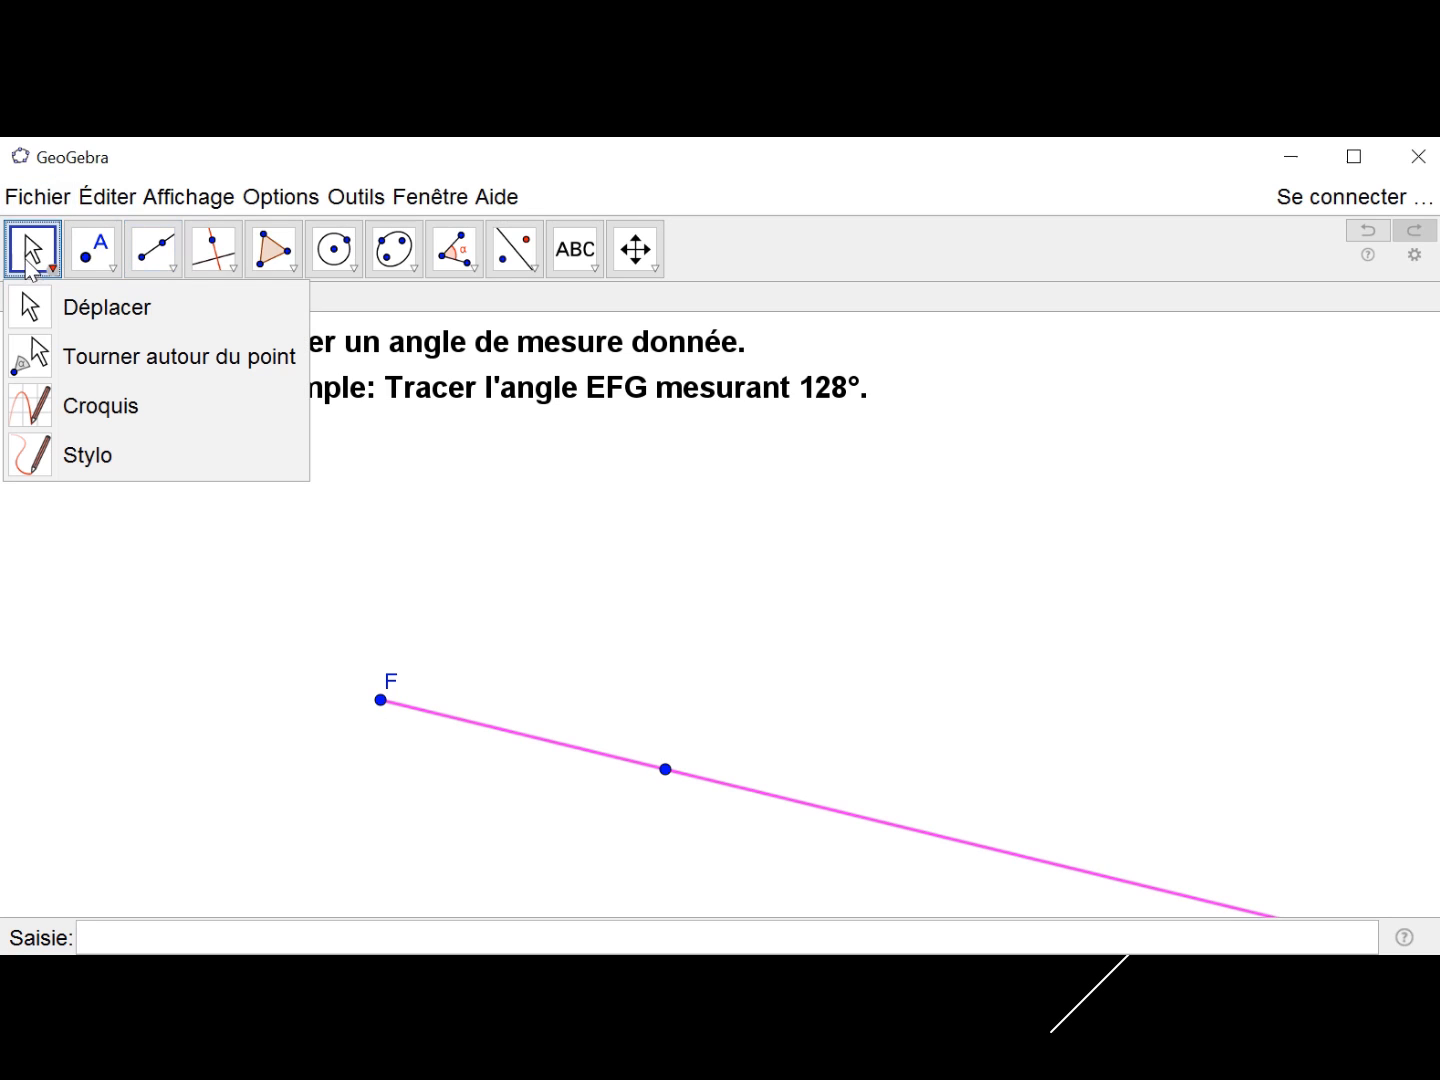
click(100, 308)
click(665, 769)
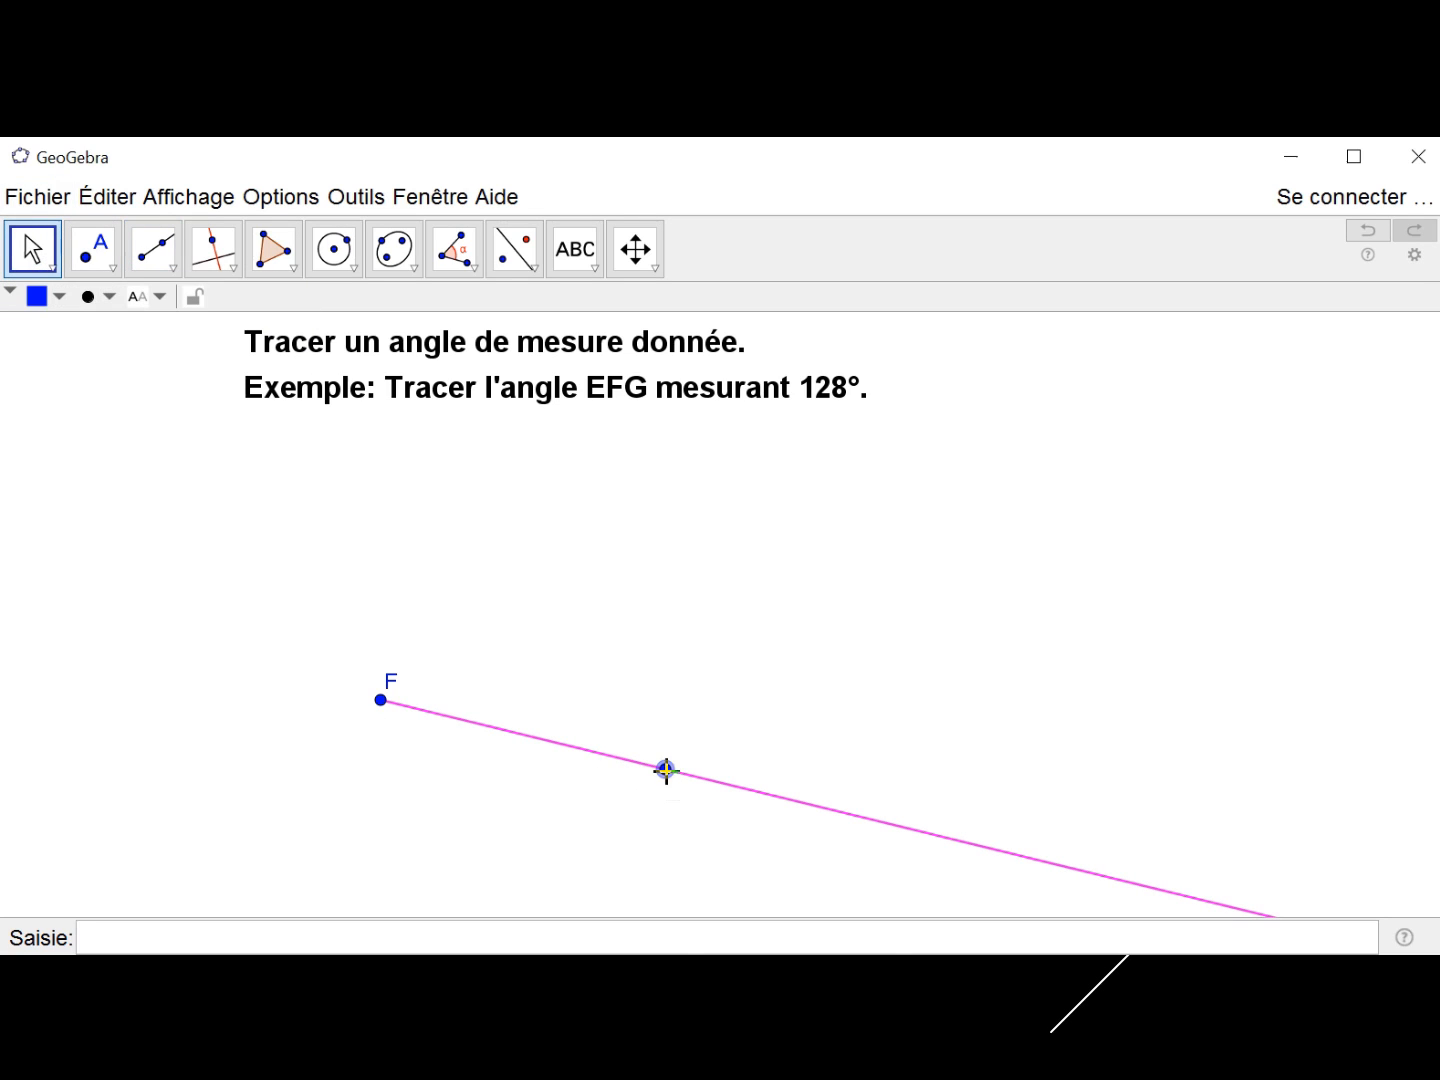
right_click(666, 770)
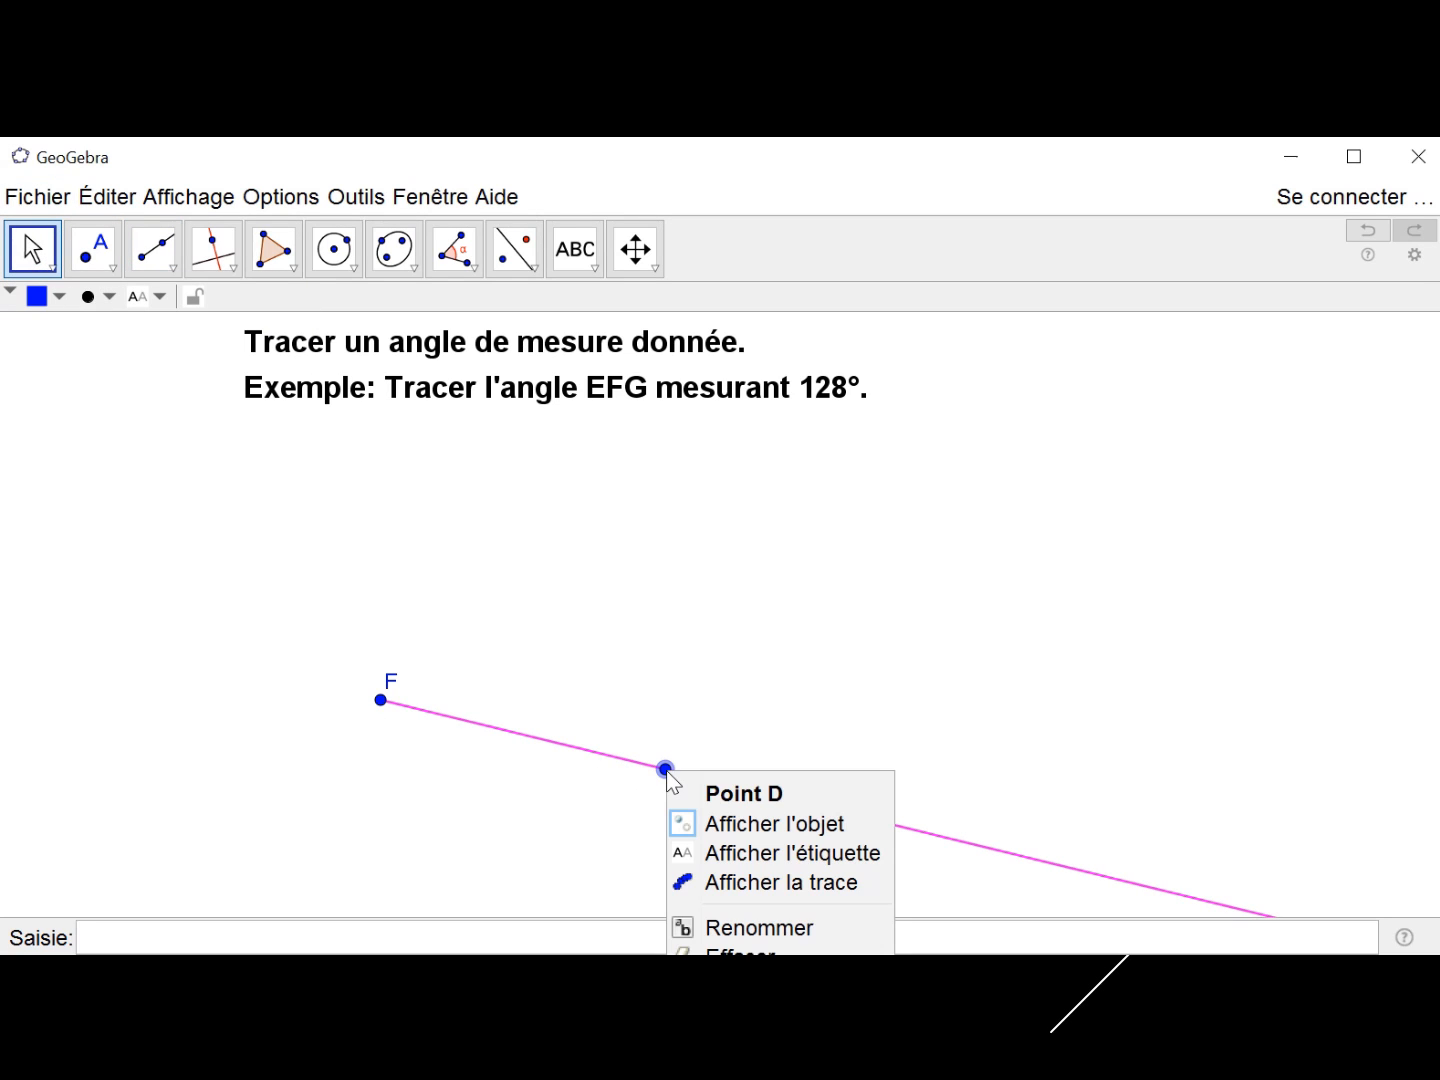
click(755, 928)
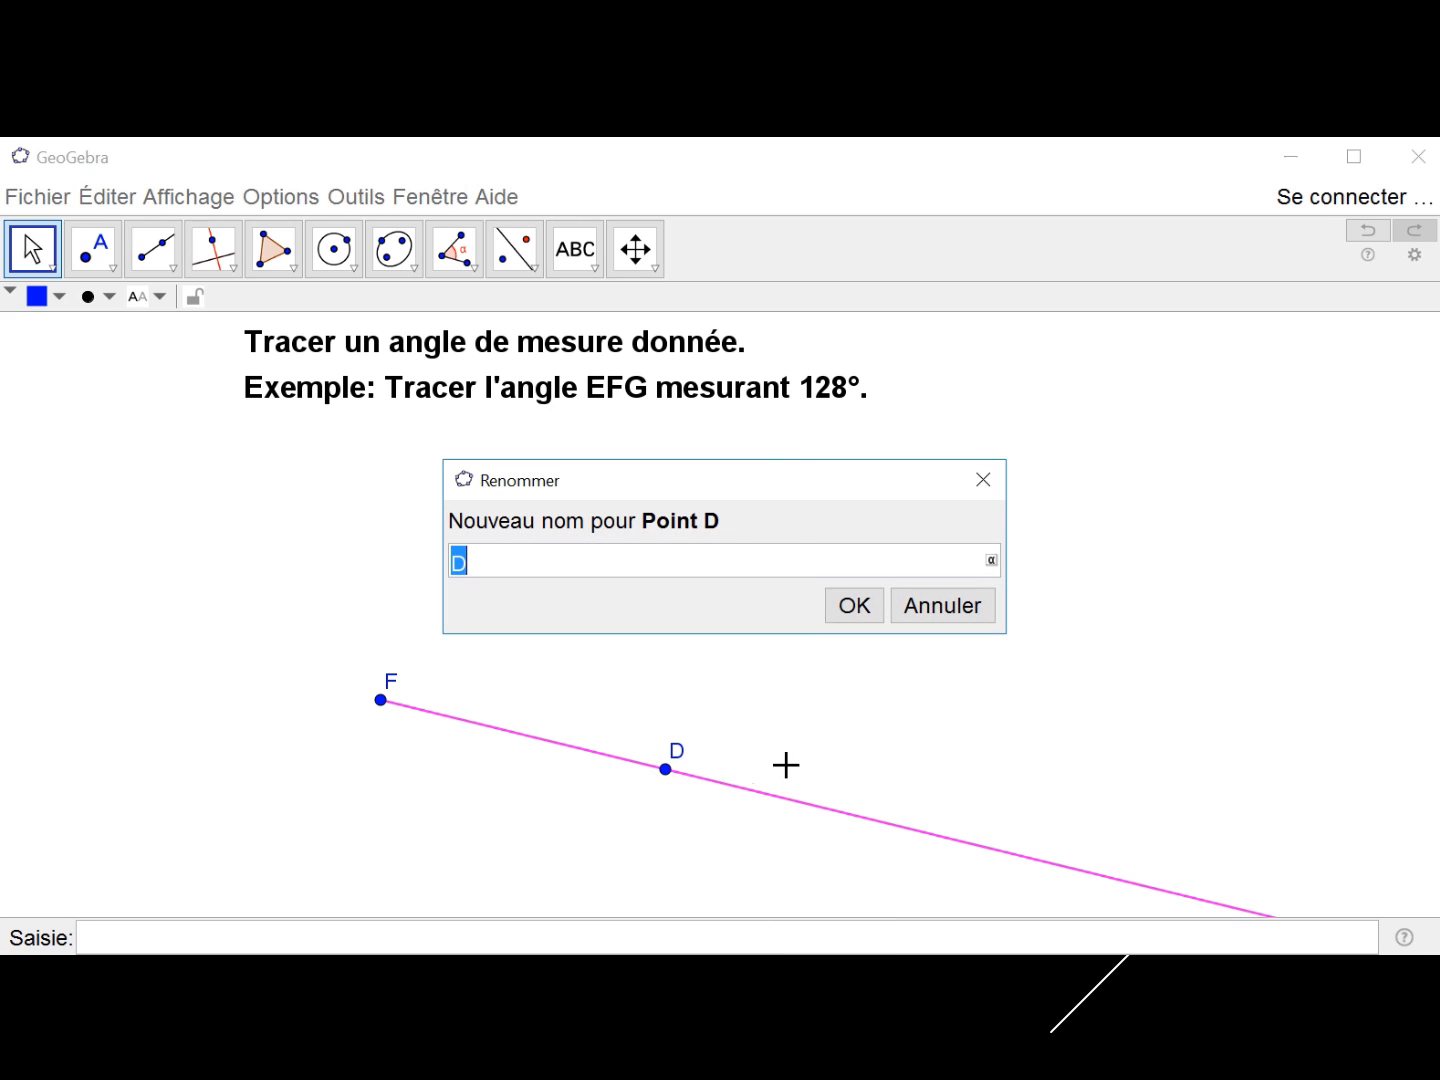
text(E)
key(Return)
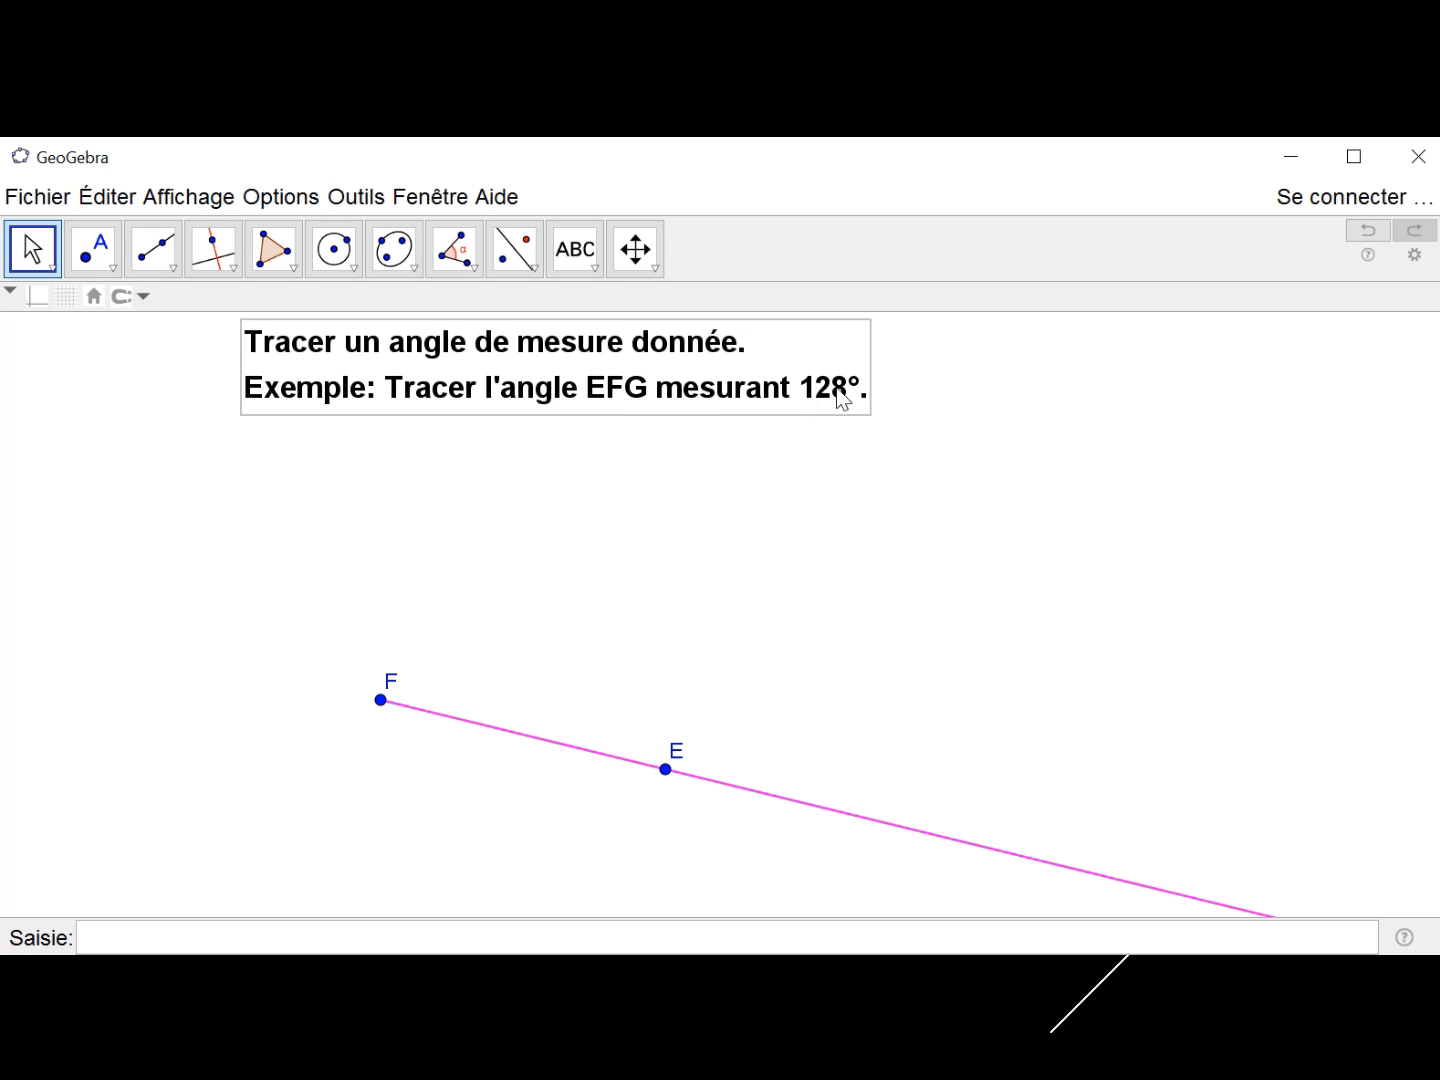
Construct an angle of given measure from E about vertex F, set to 128° counterclockwise (Sens anti horaire).
click(474, 265)
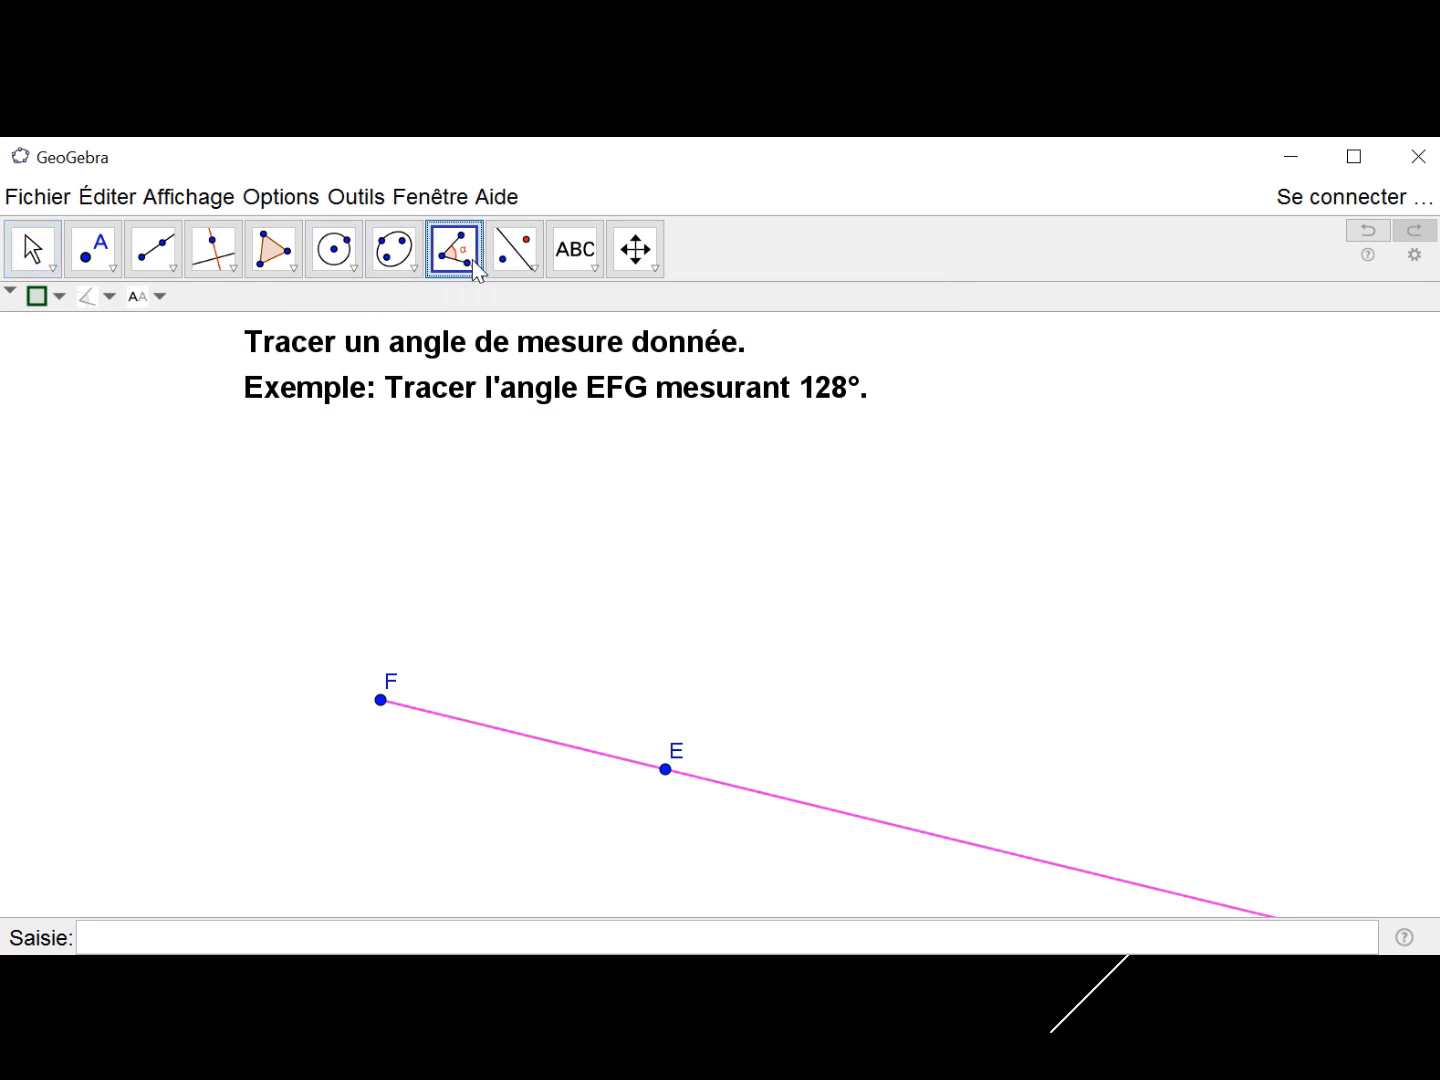
click(476, 268)
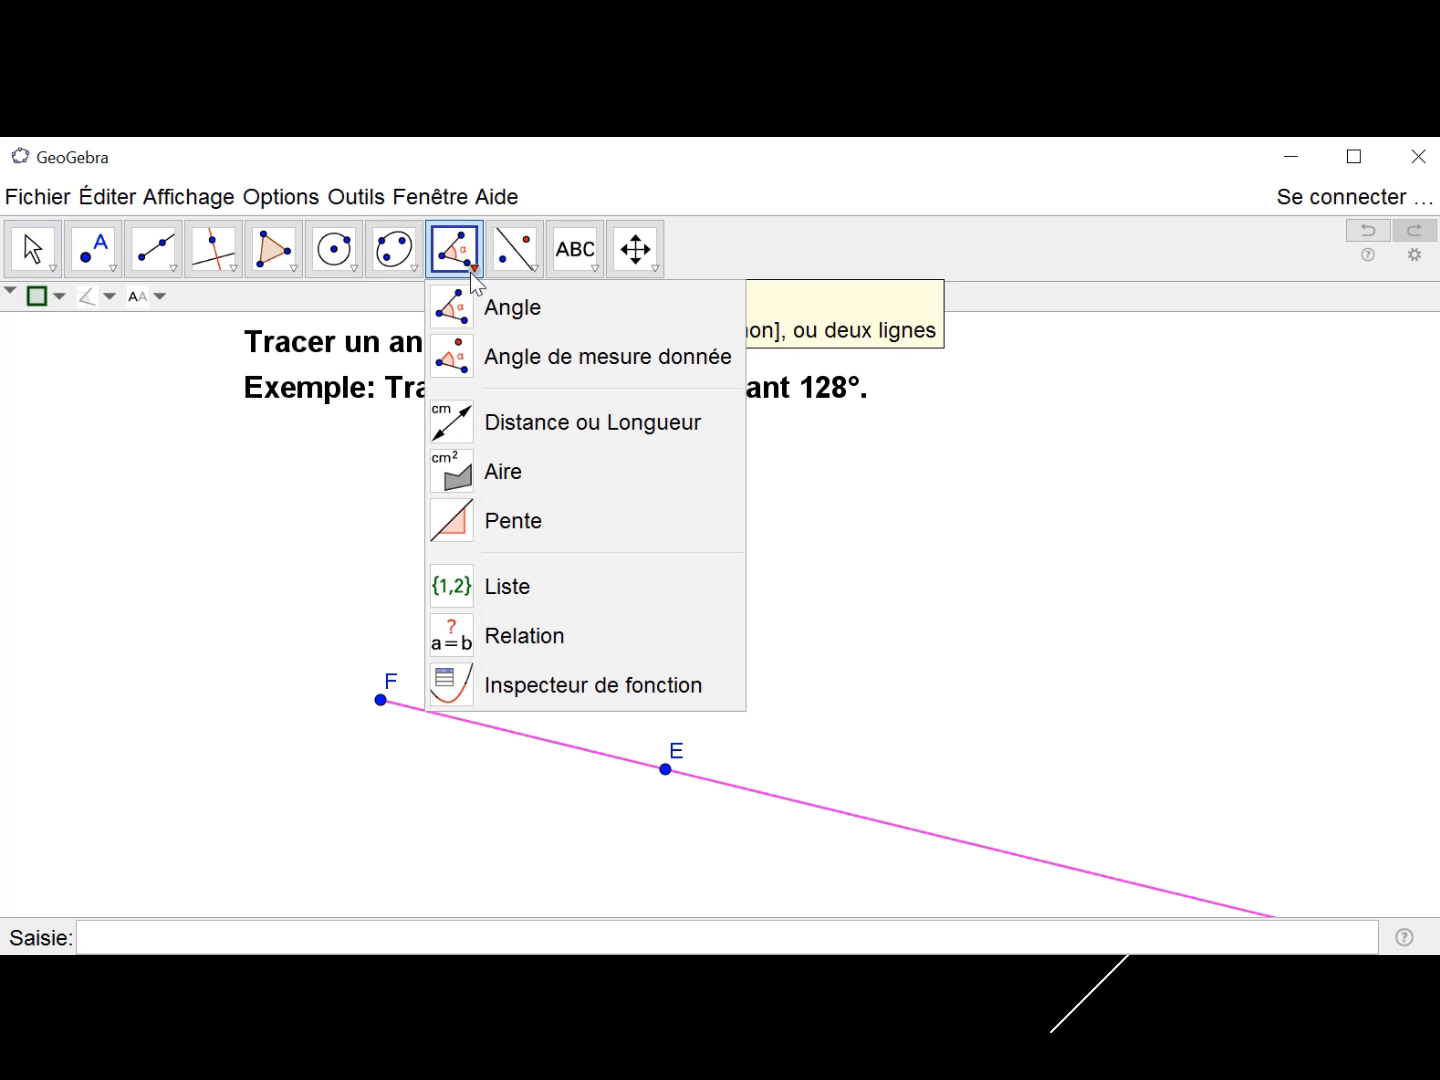
click(445, 365)
click(667, 772)
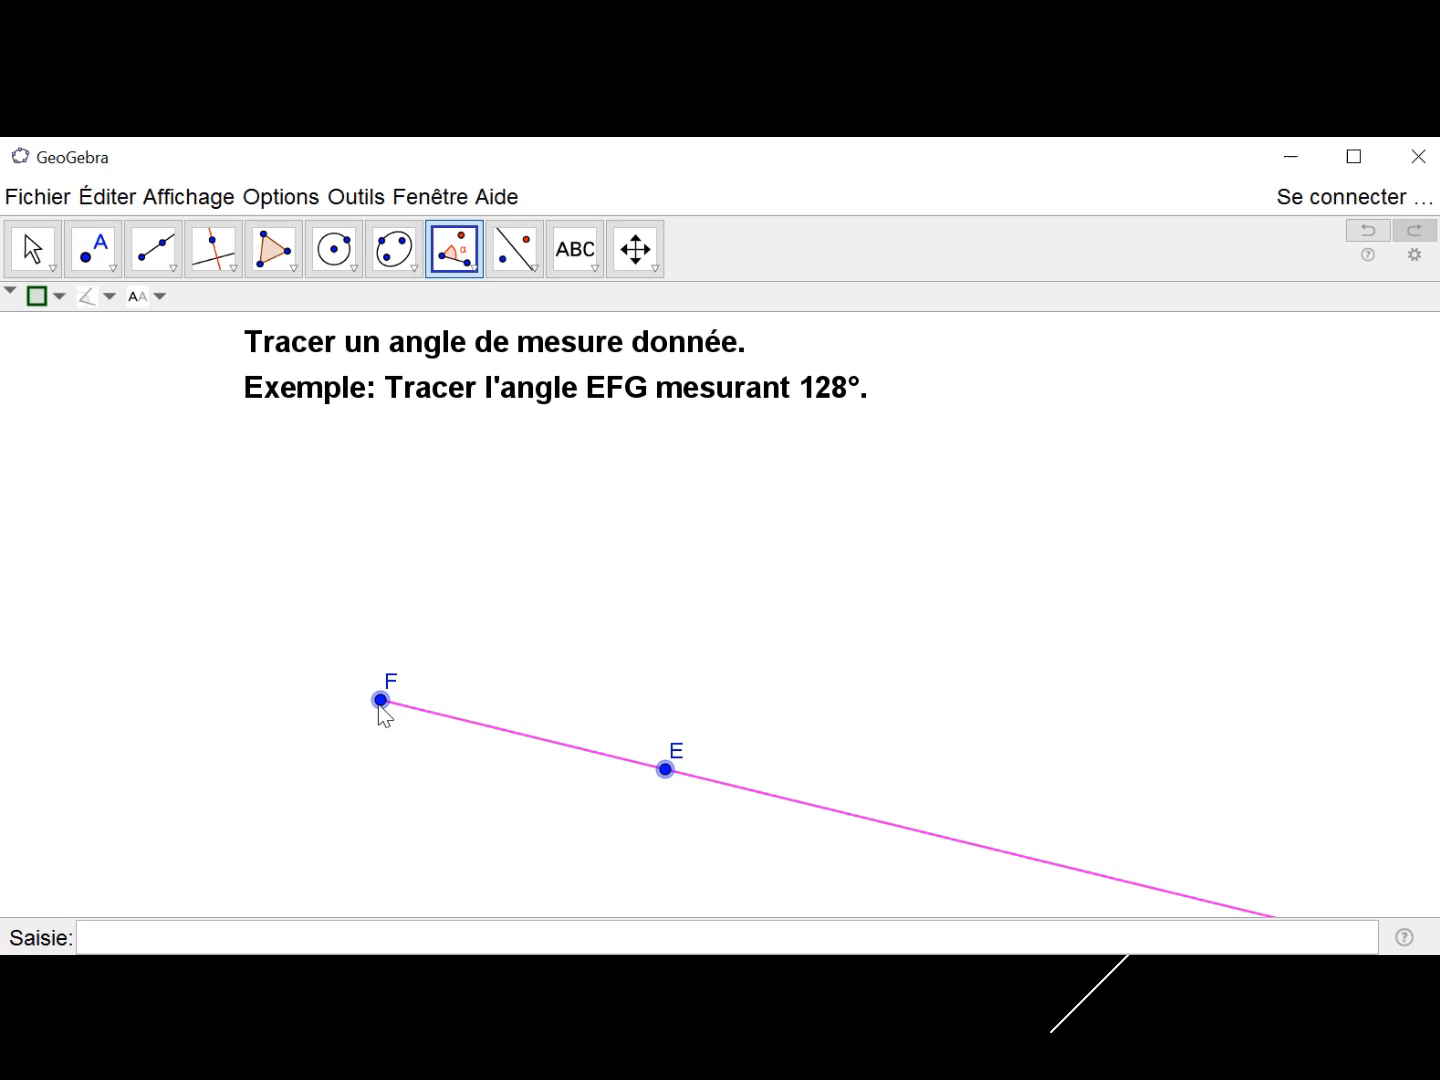
click(380, 700)
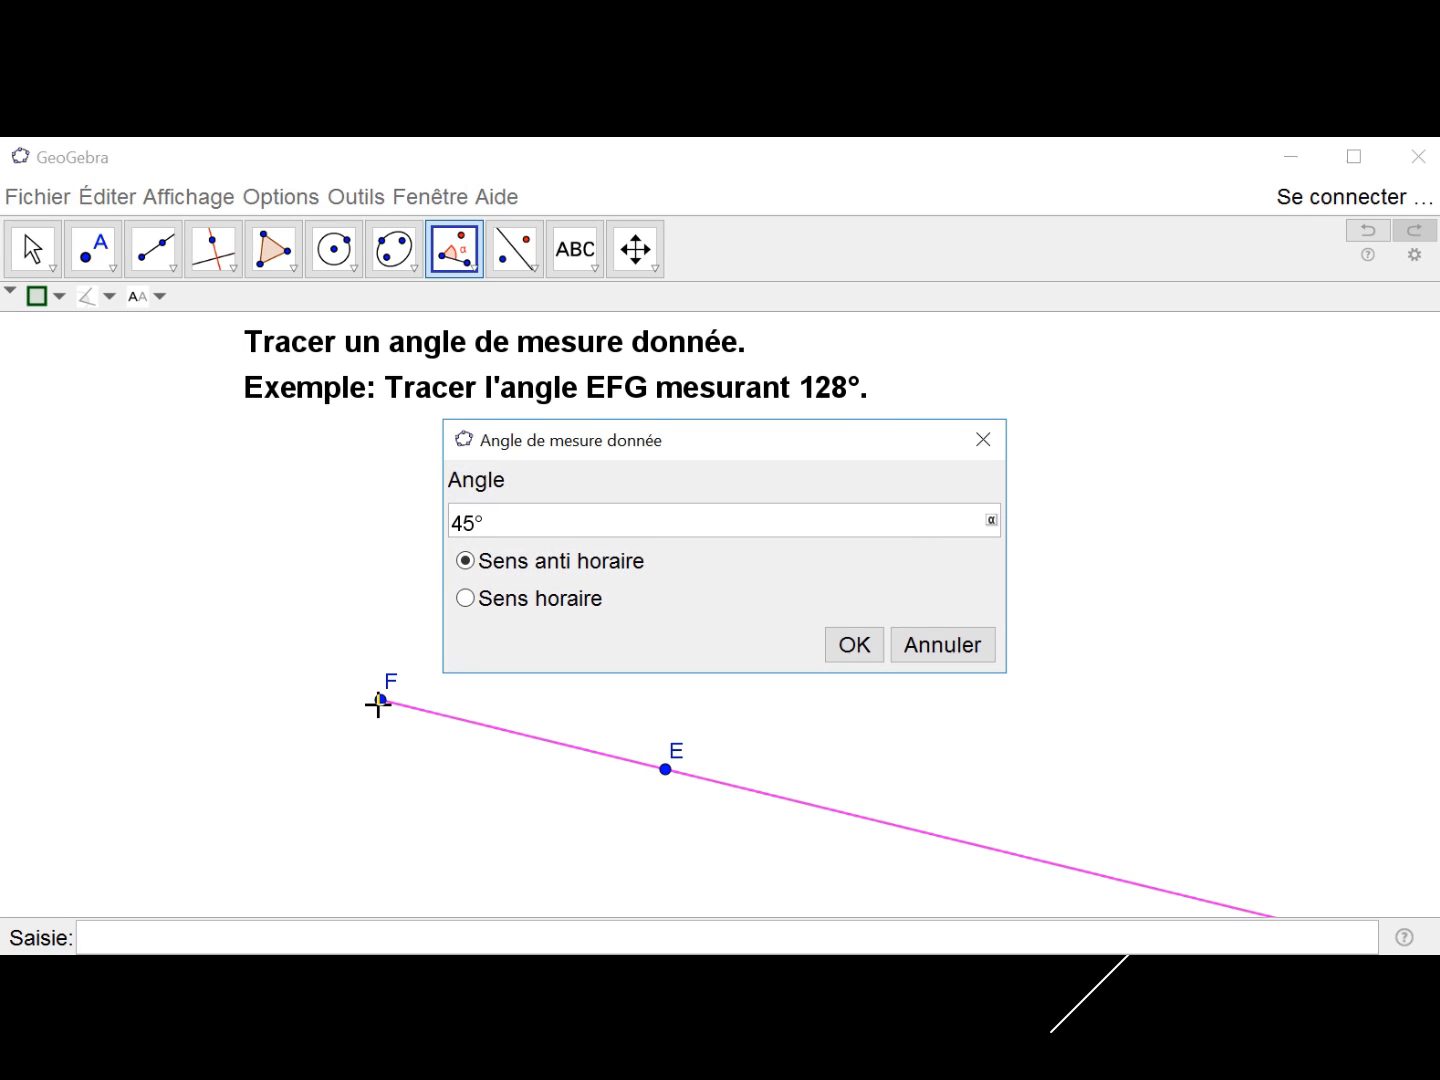
key(Home)
click(854, 648)
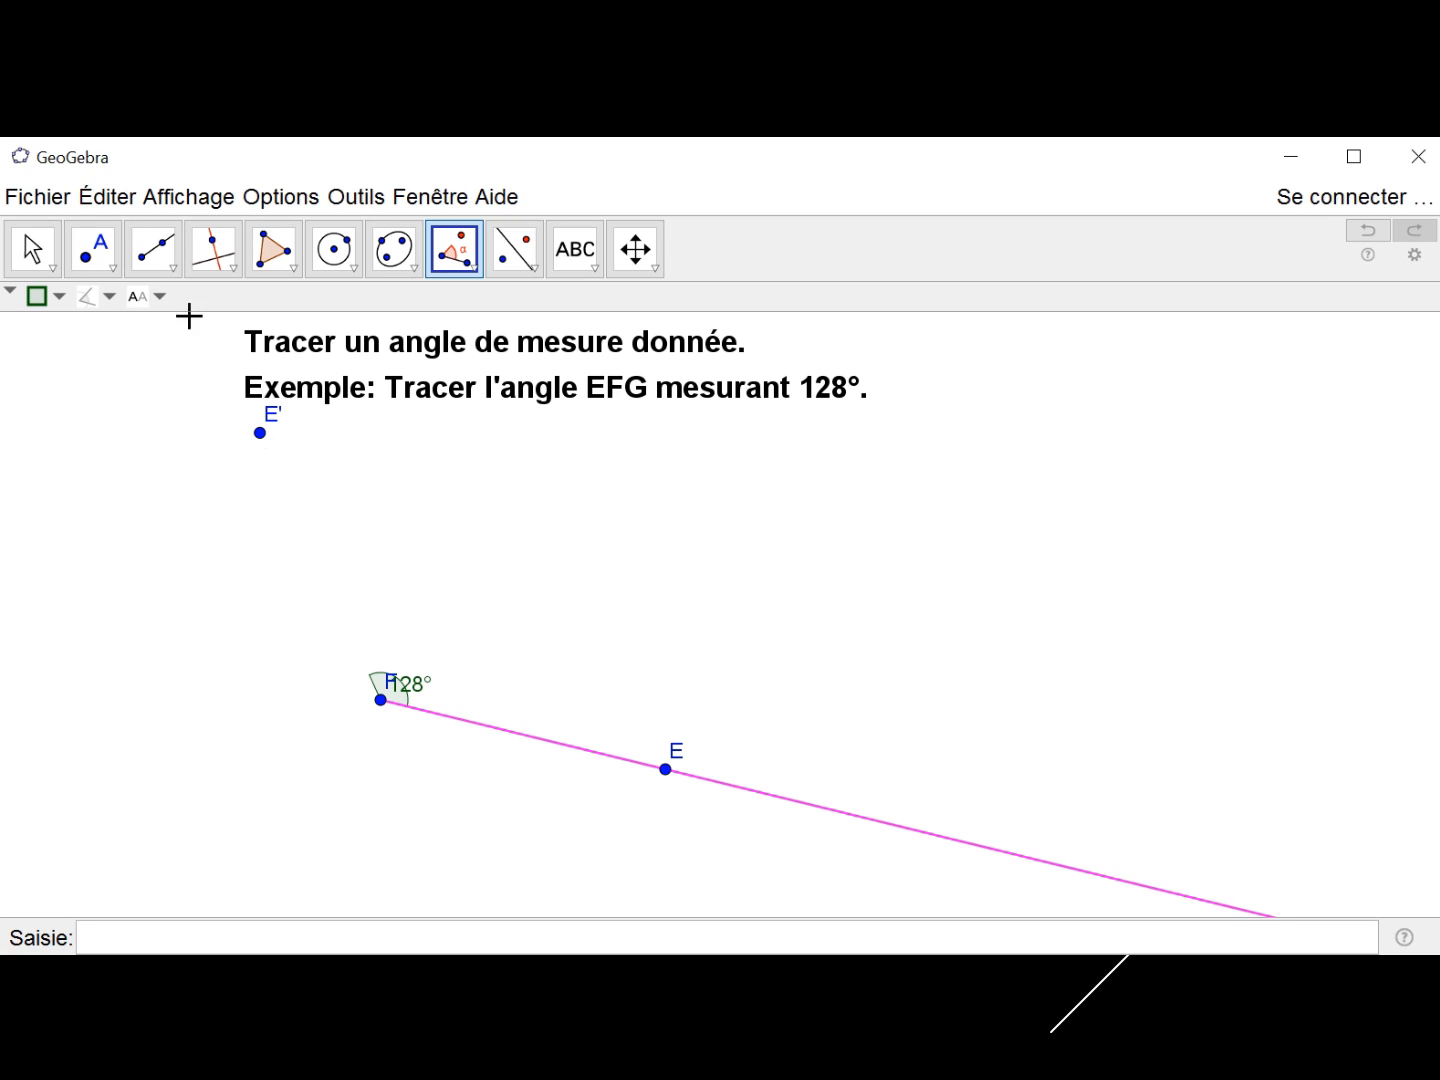
Draw the angle's second side as a ray from F through the rotated point E'.
click(155, 252)
click(381, 699)
click(260, 432)
Rename the rotated point E' as G.
click(31, 246)
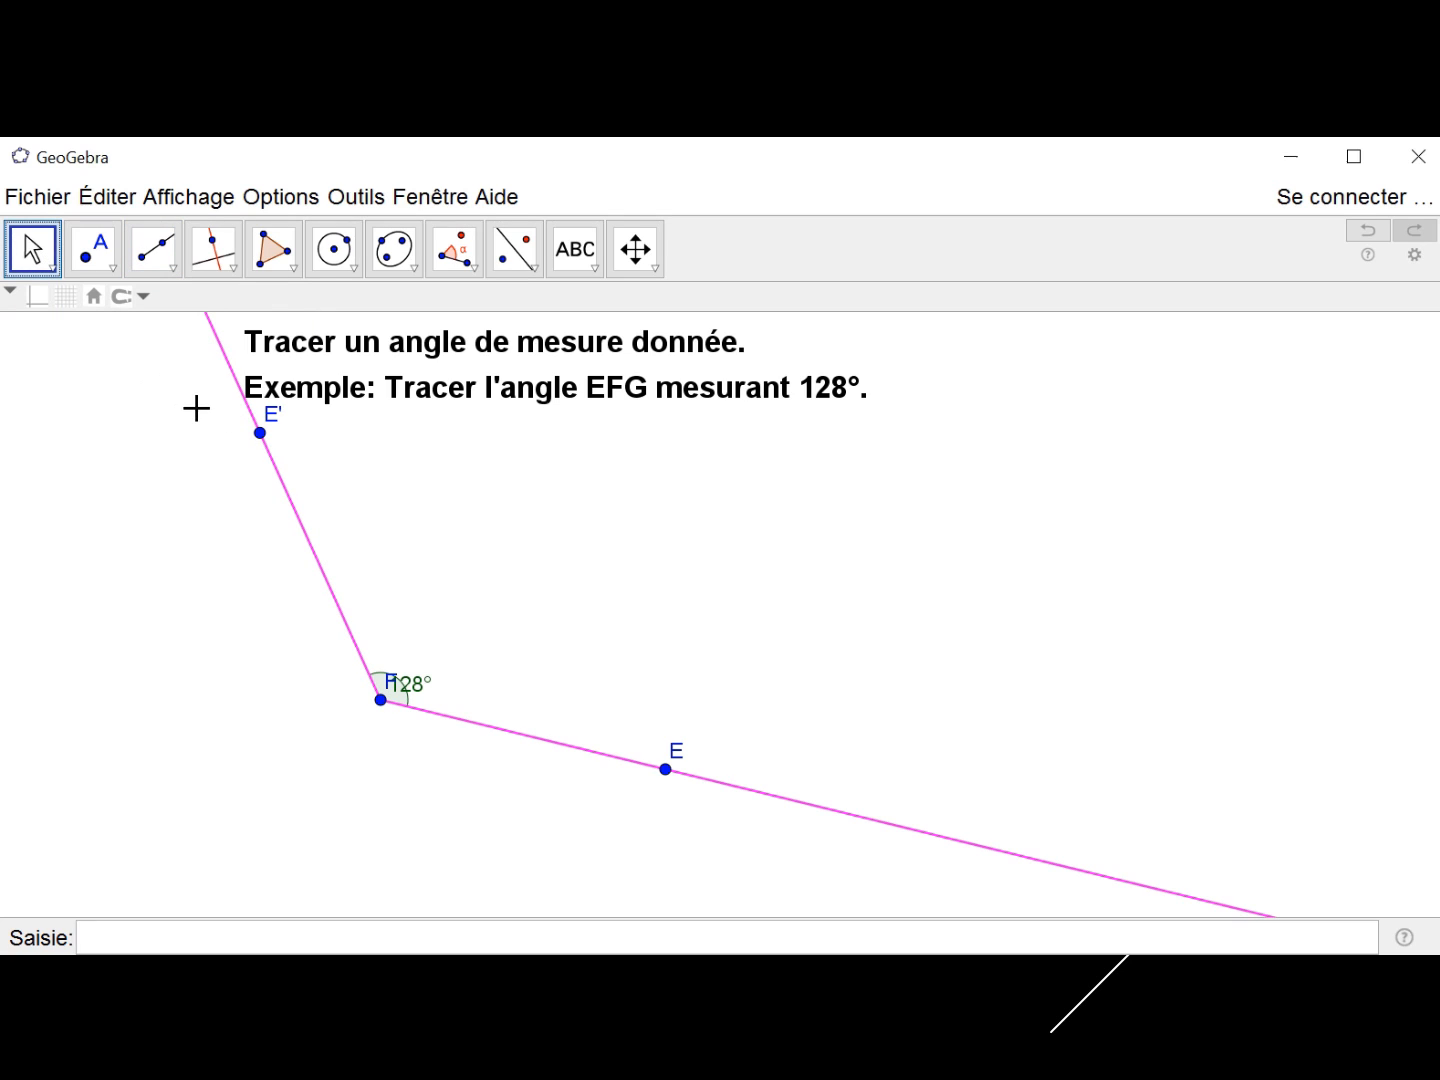
click(257, 430)
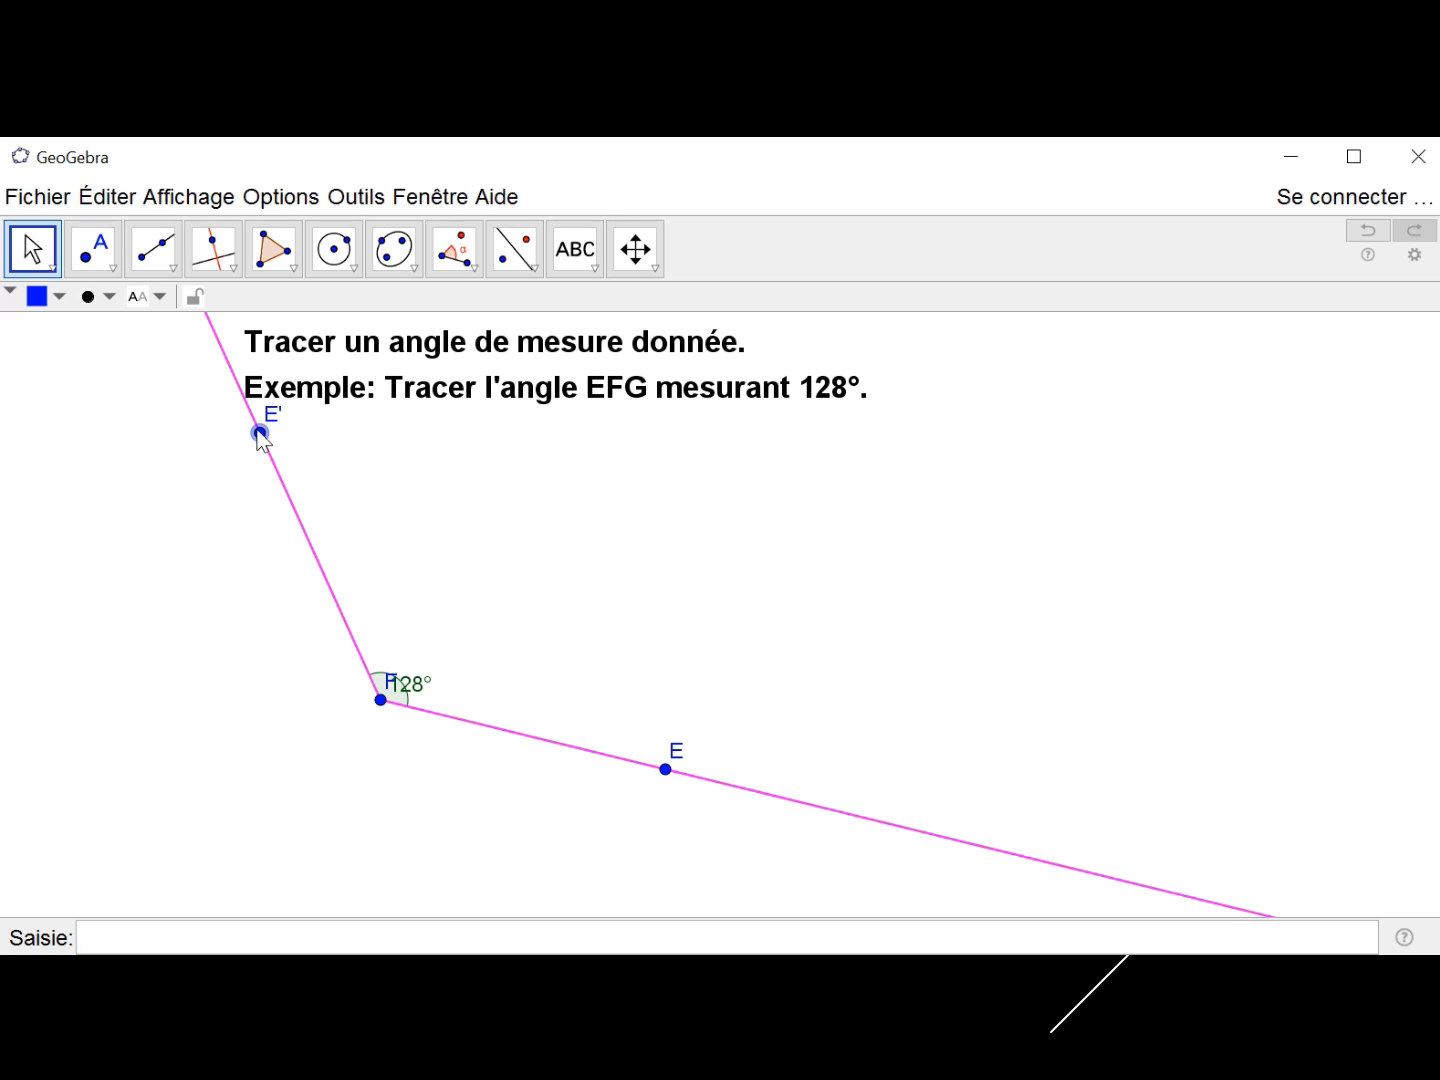
right_click(259, 432)
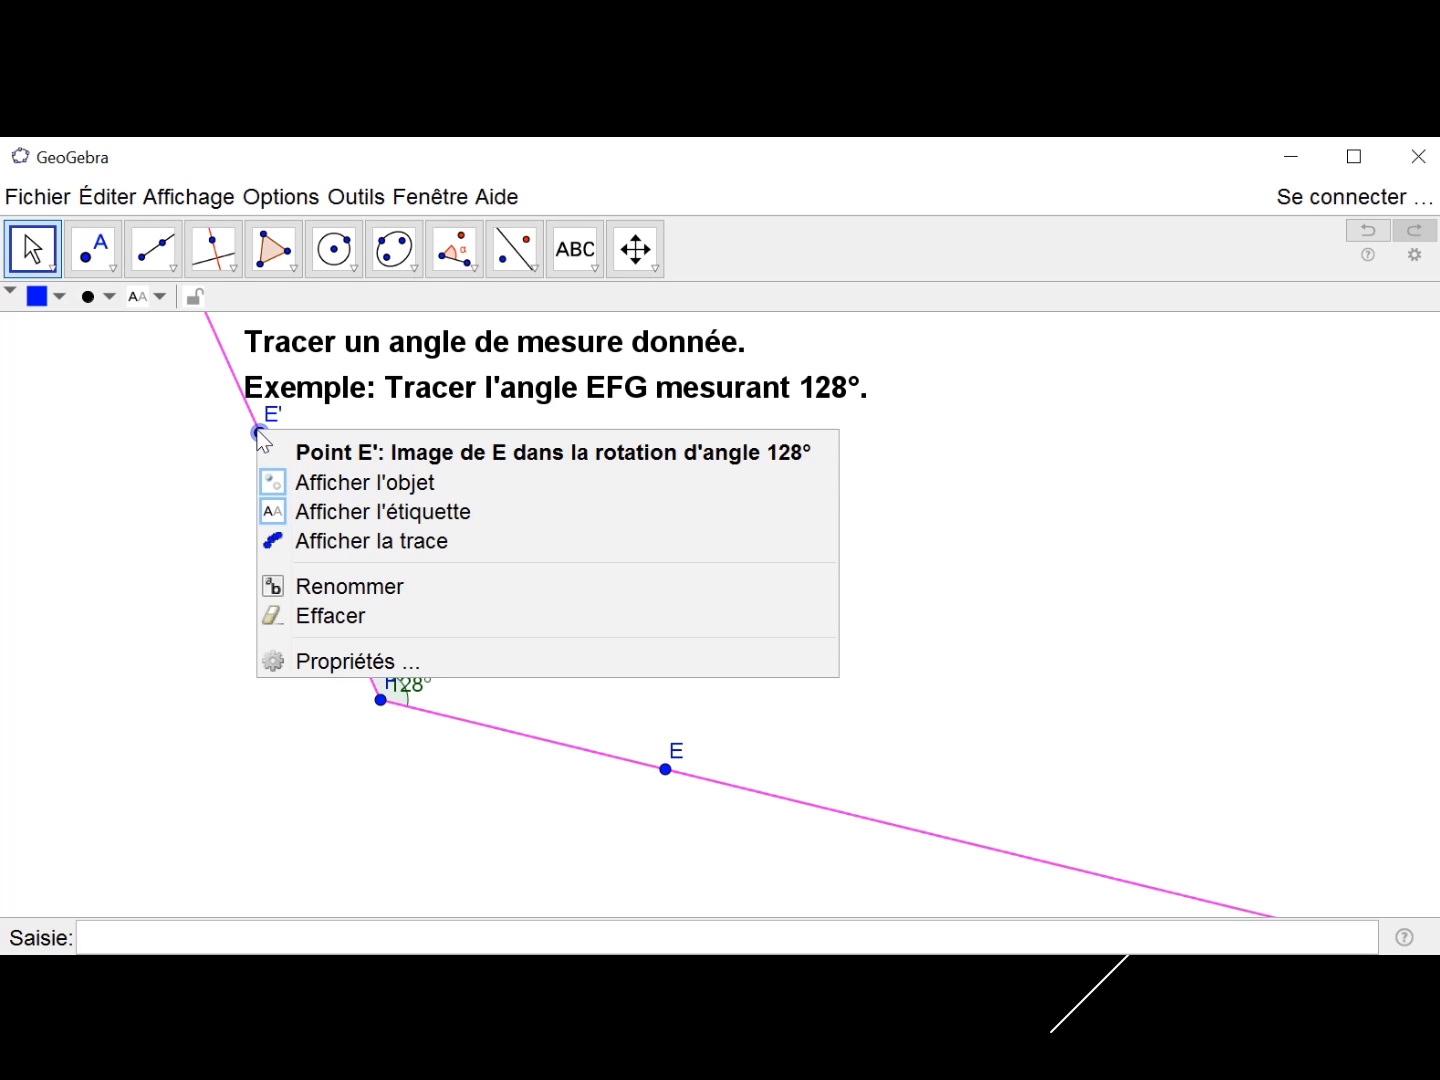
click(341, 589)
text(G)
key(Return)
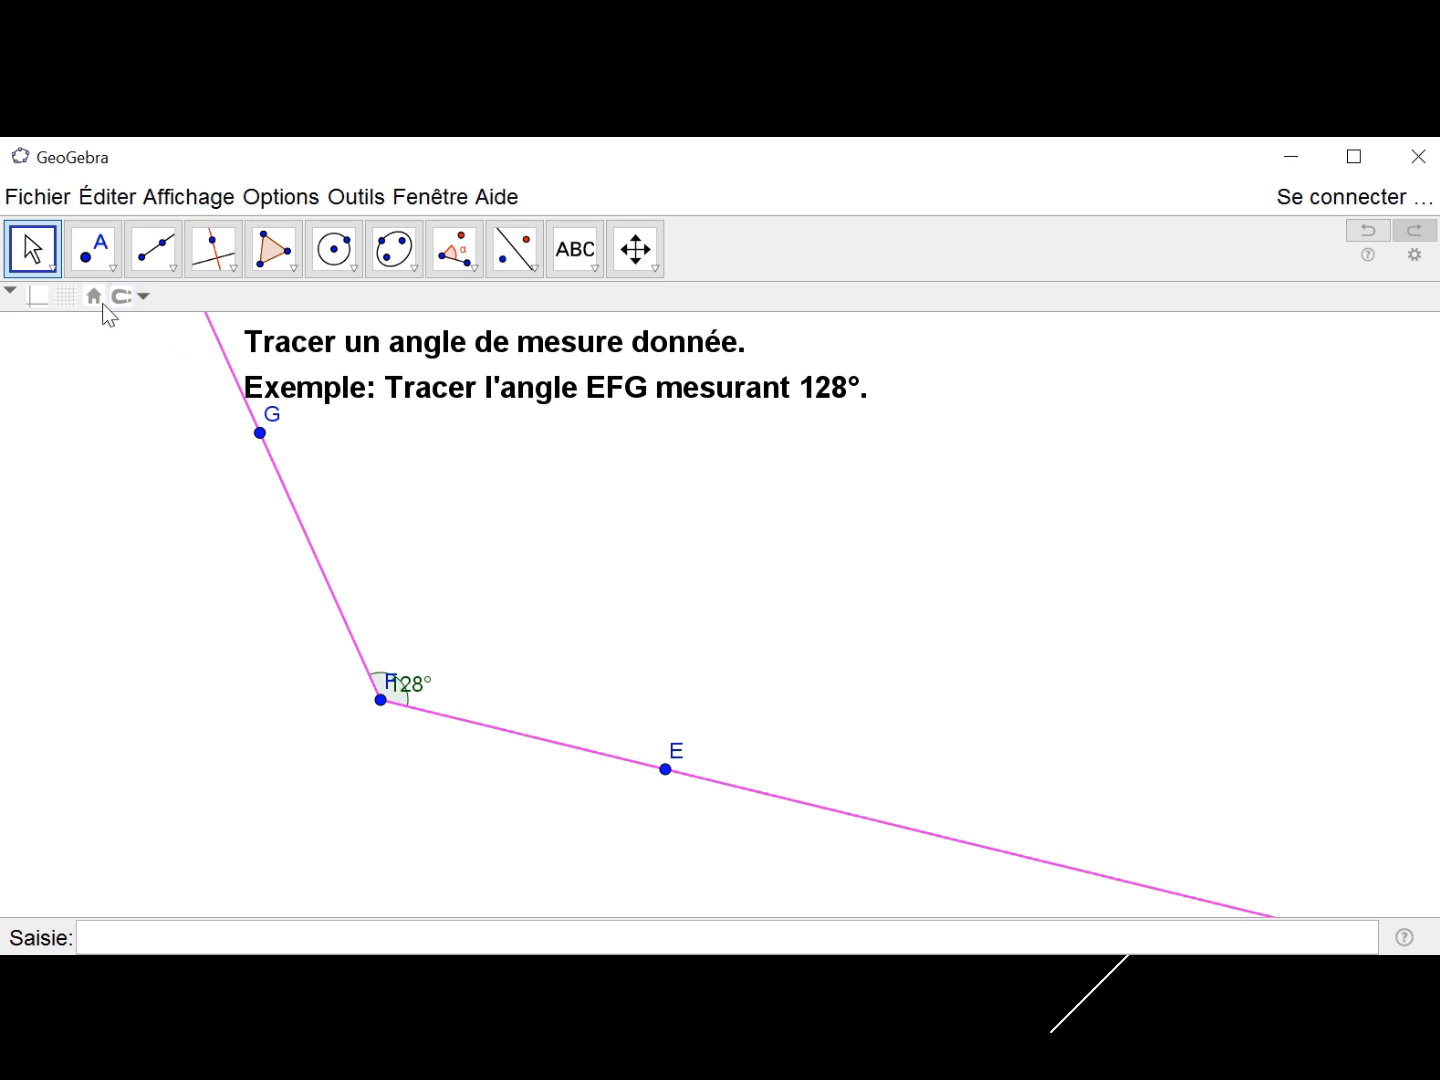
Move the 128° and F labels clear of the vertex, and shift vertex F slightly down and to the right.
drag(424, 688, 440, 688)
click(389, 694)
drag(393, 688, 441, 743)
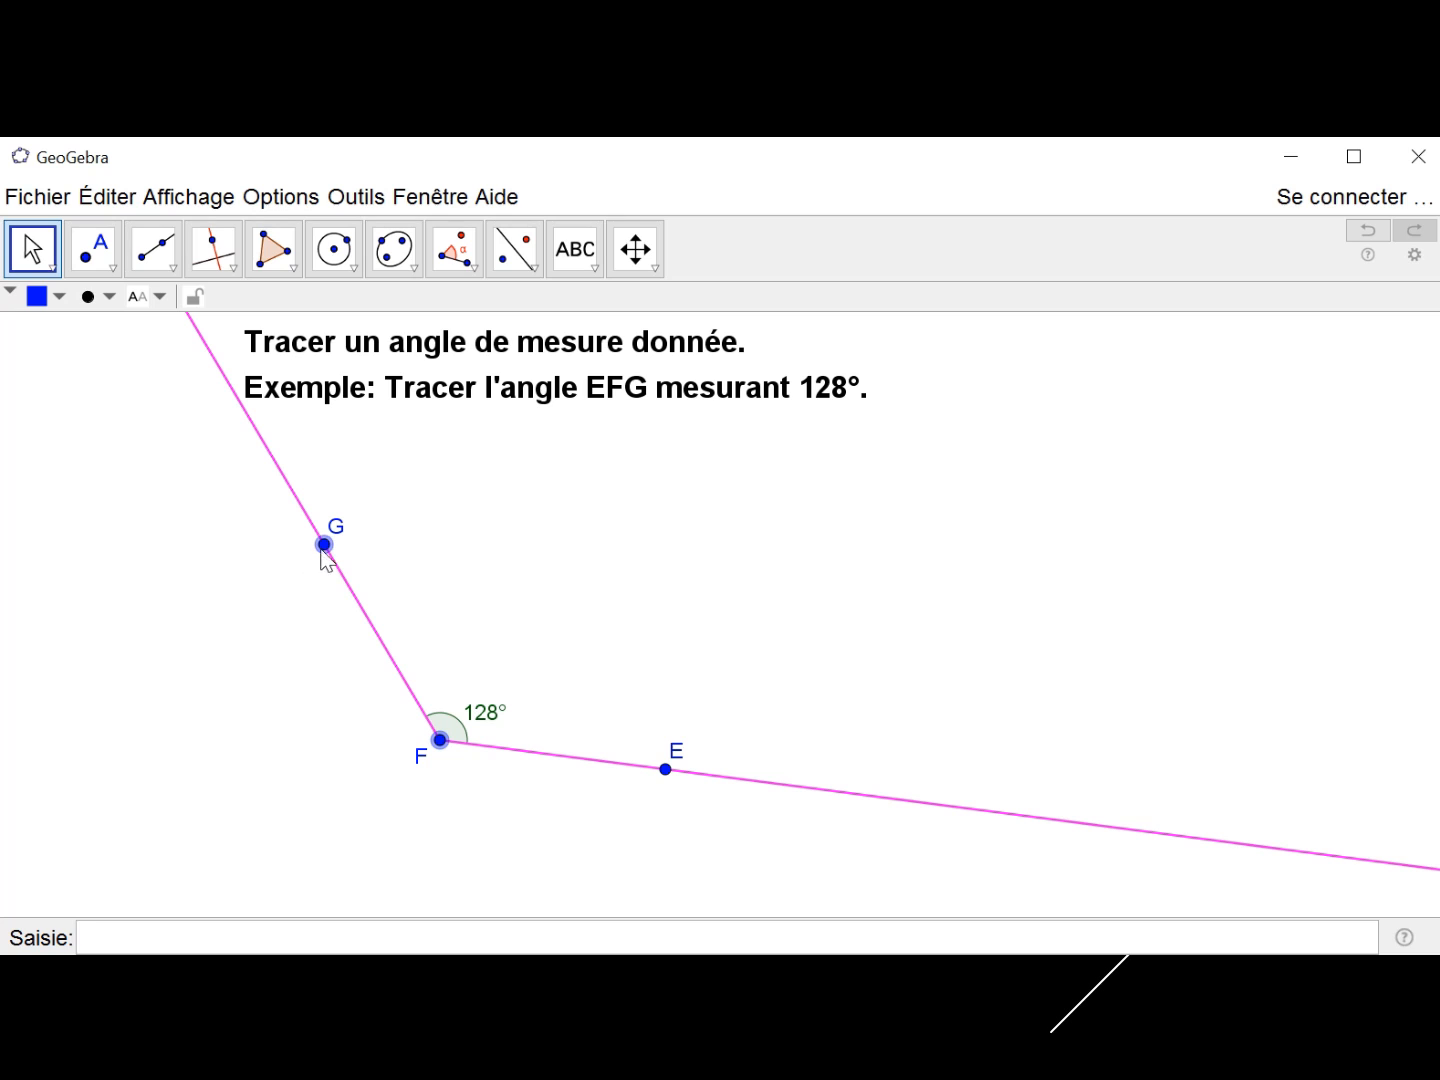
Move point E until ray FE is almost horizontal, then select and deselect point G.
drag(666, 770, 732, 702)
drag(563, 773, 634, 742)
click(322, 586)
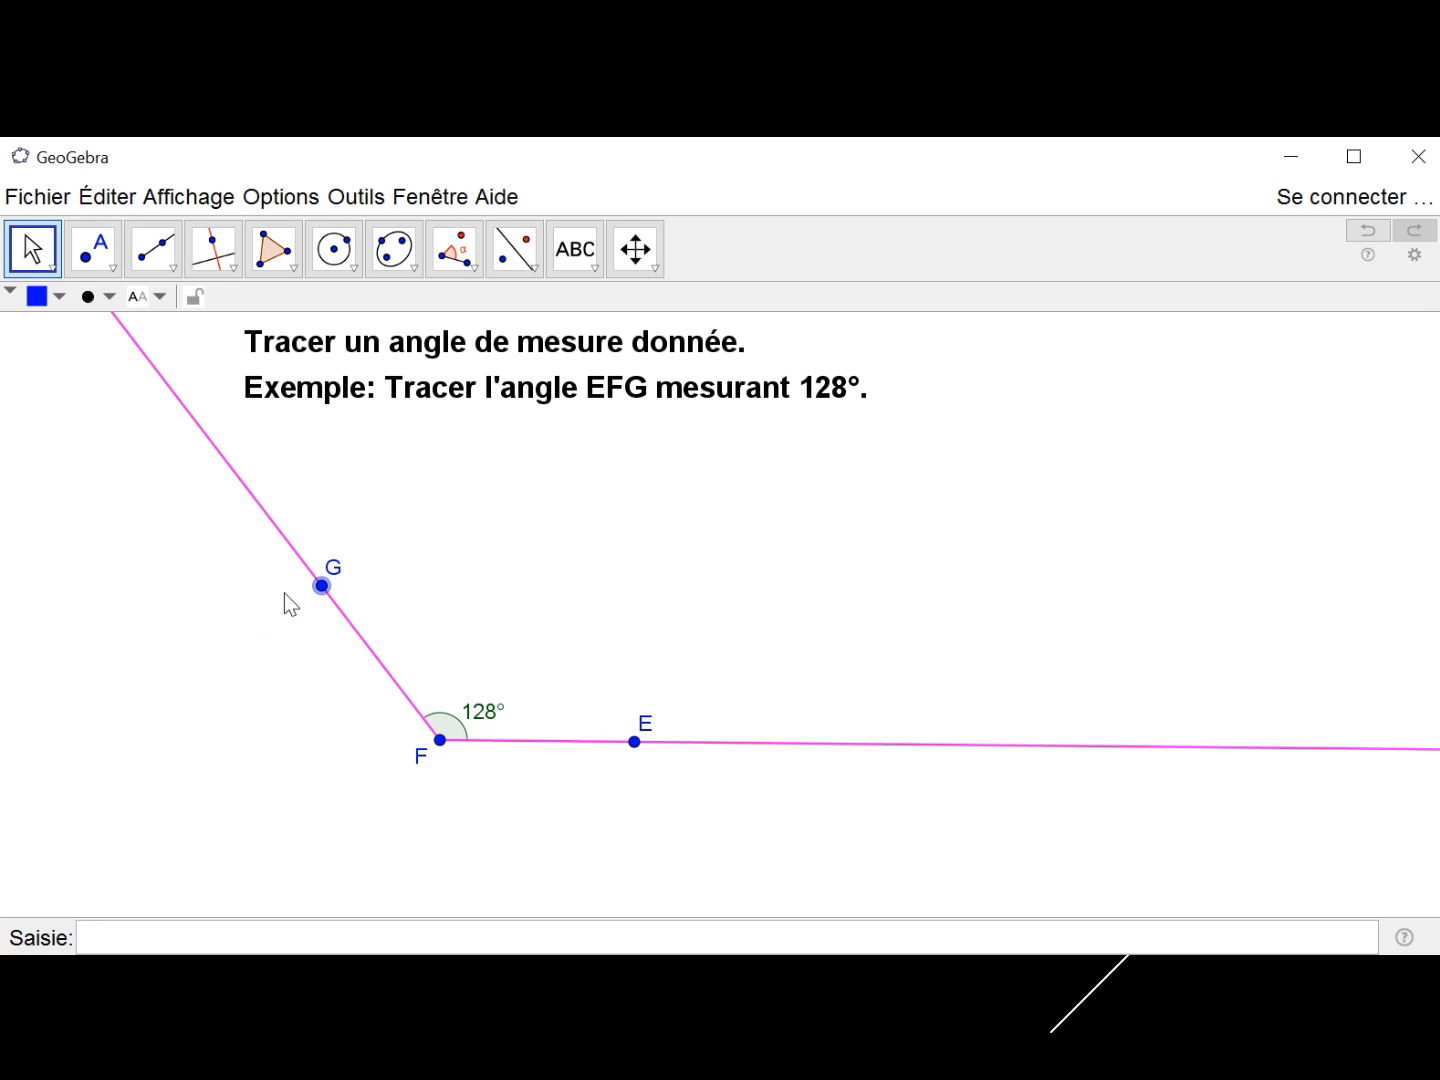
click(232, 669)
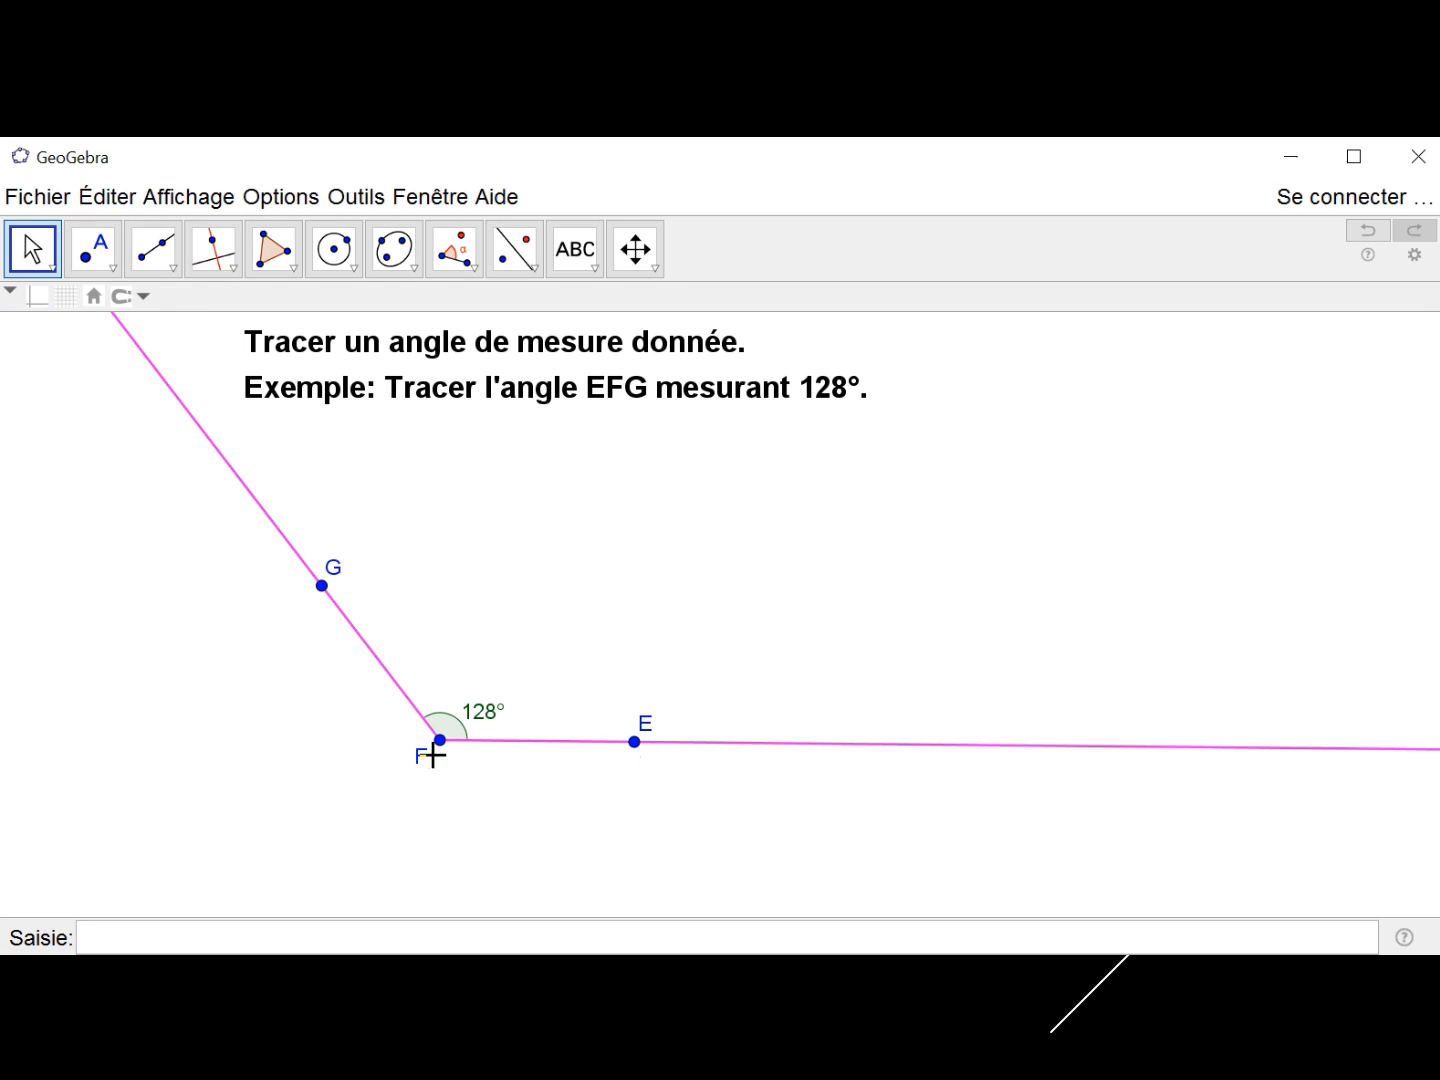